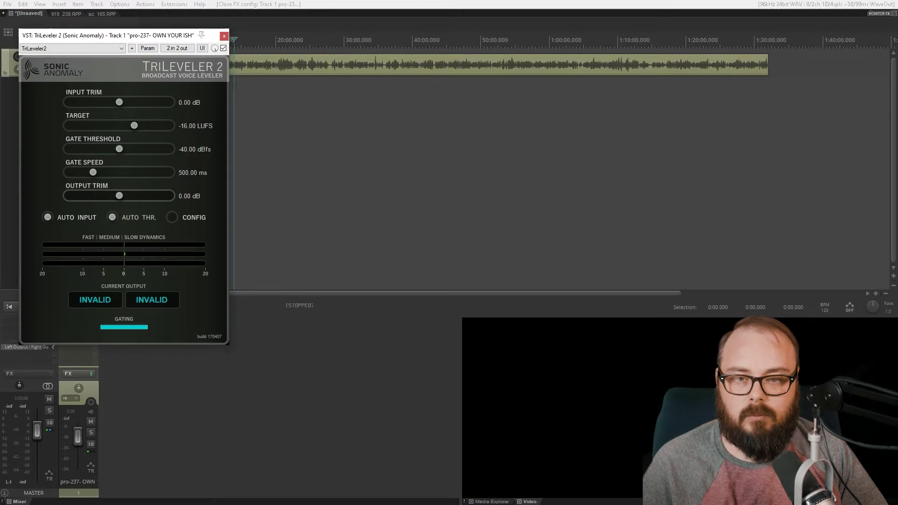
# - Select the pro-237 recording and run the action "Item: Auto trim/split items (remove silence)" on it
pyautogui.click(224, 36)
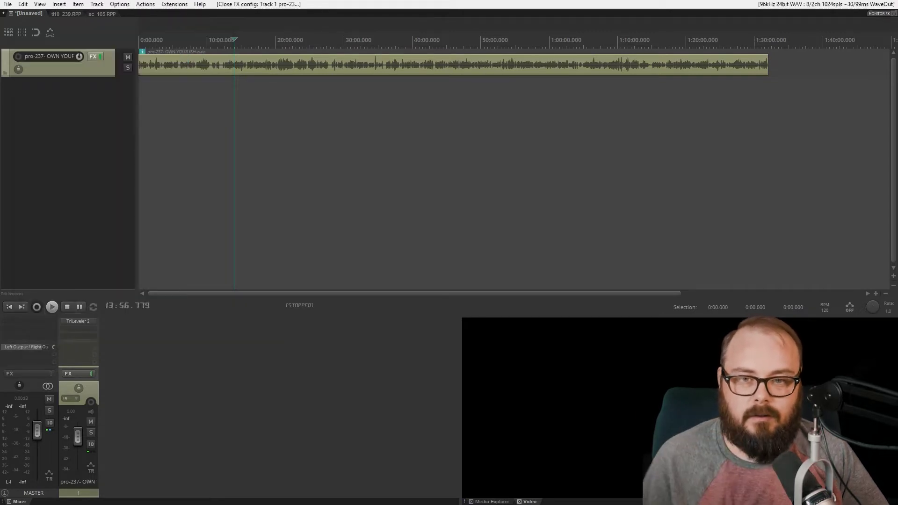
pyautogui.click(209, 64)
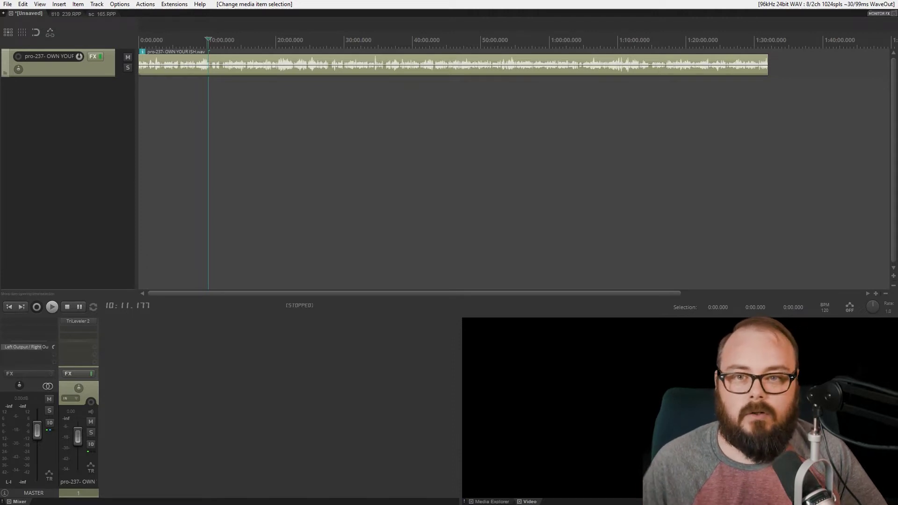
pyautogui.click(145, 4)
pyautogui.click(170, 15)
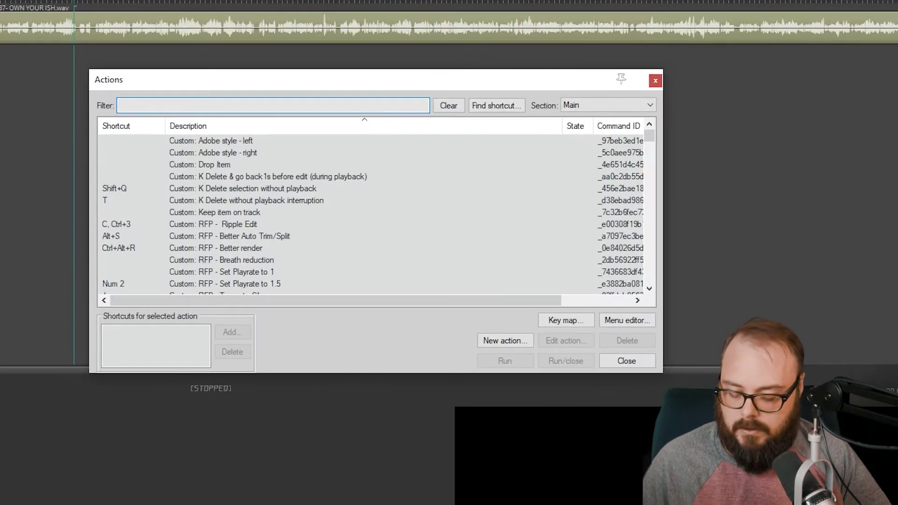
pyautogui.write('s')
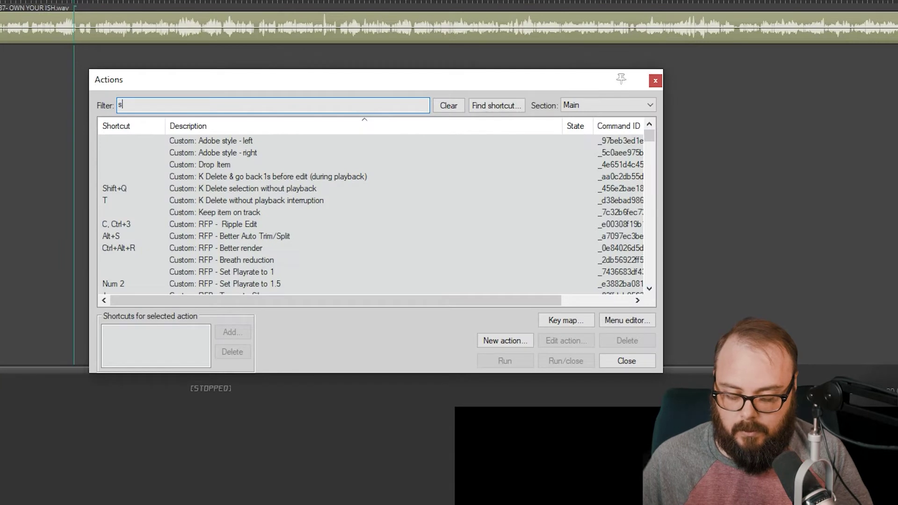
pyautogui.press('BackSpace')
pyautogui.write('auto trim')
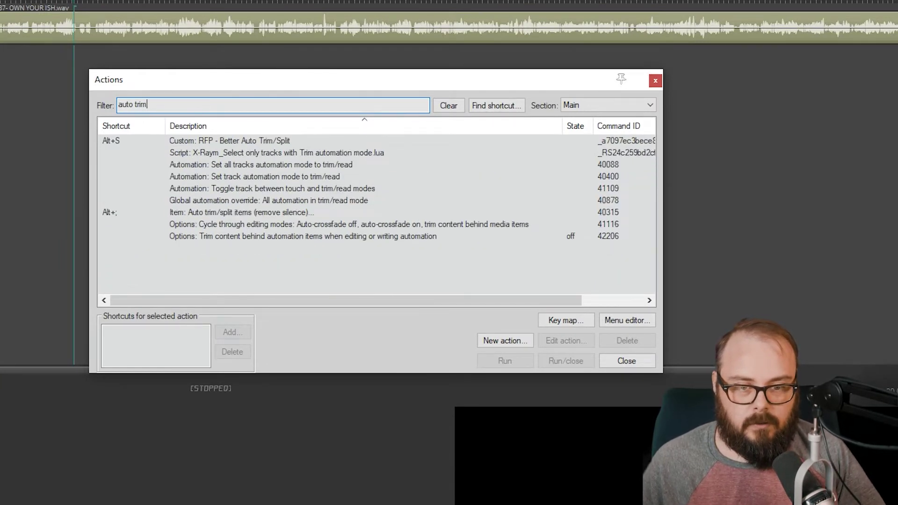
pyautogui.click(241, 212)
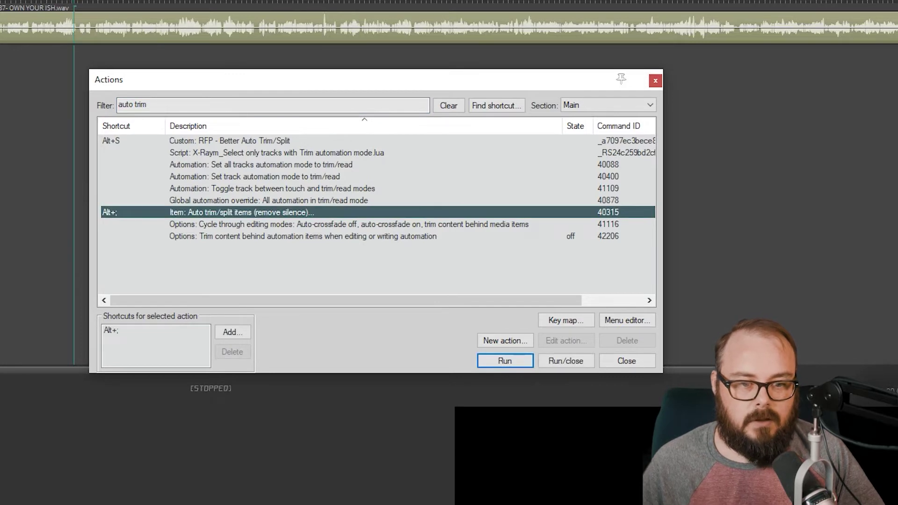
pyautogui.press('Return')
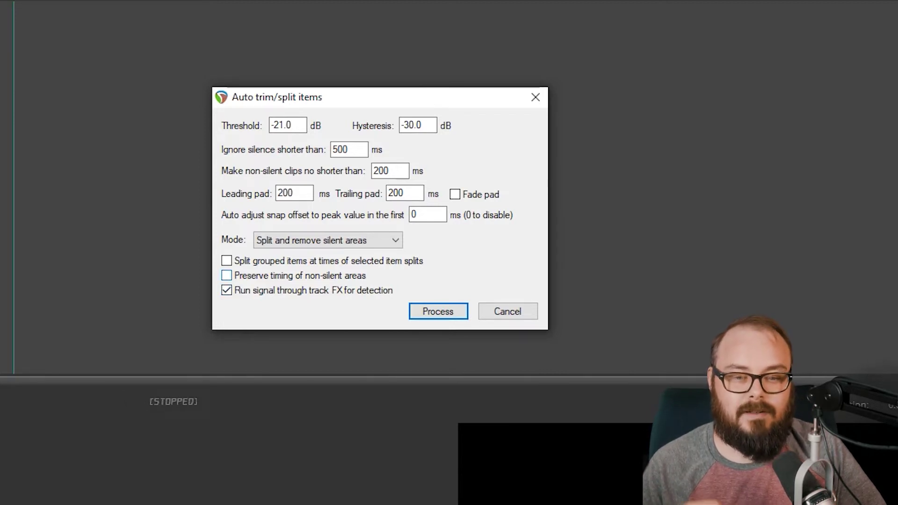
# - Split the recording and remove its silent areas with timing preservation off, and inspect the new end point and cuts
pyautogui.click(226, 275)
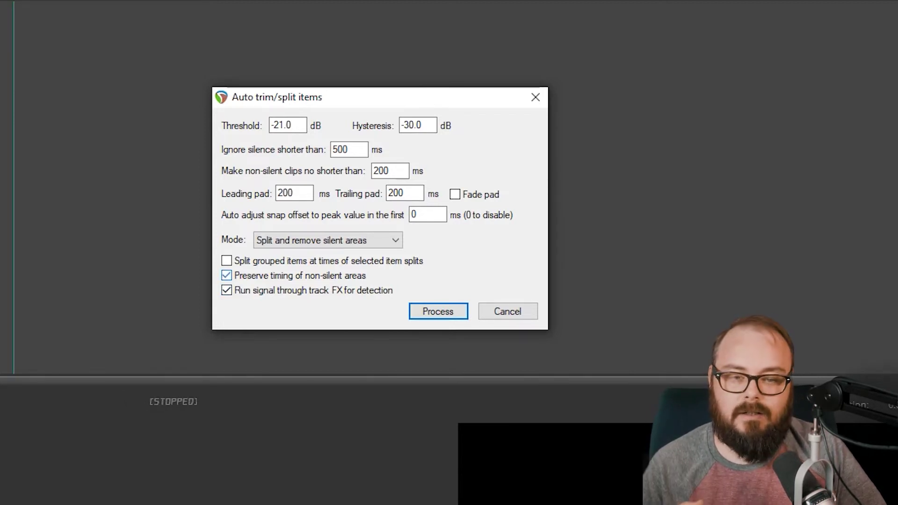
pyautogui.click(226, 276)
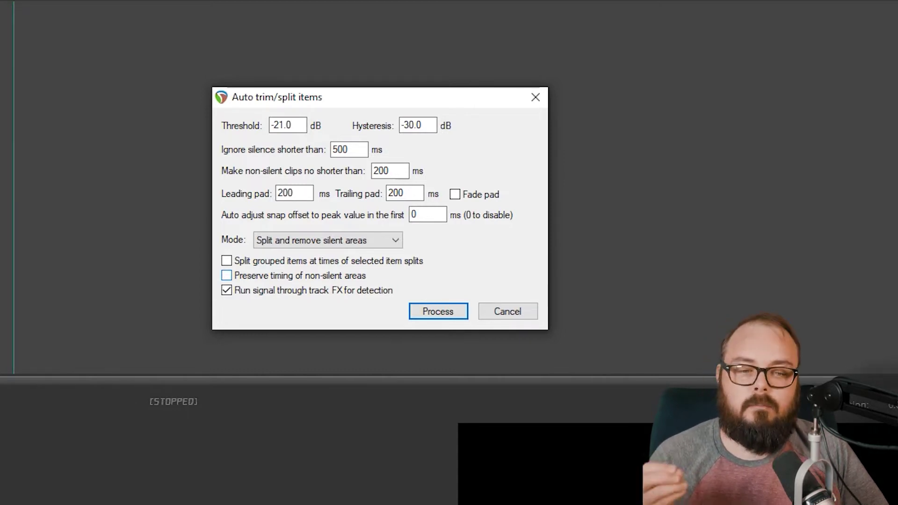
pyautogui.click(227, 276)
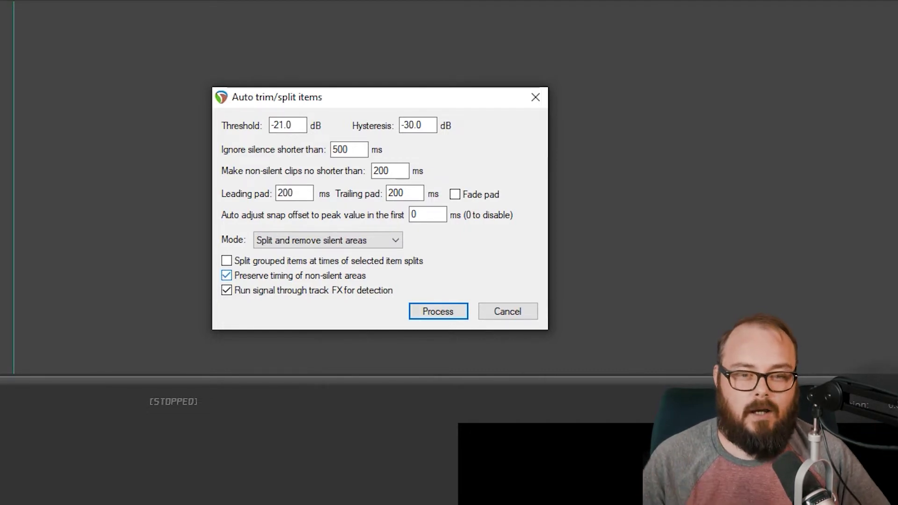
pyautogui.click(226, 276)
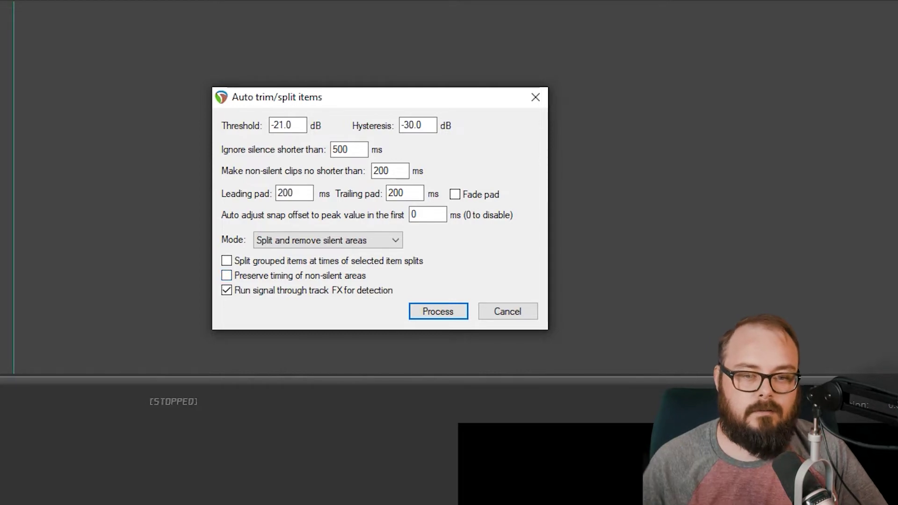
pyautogui.press('Return')
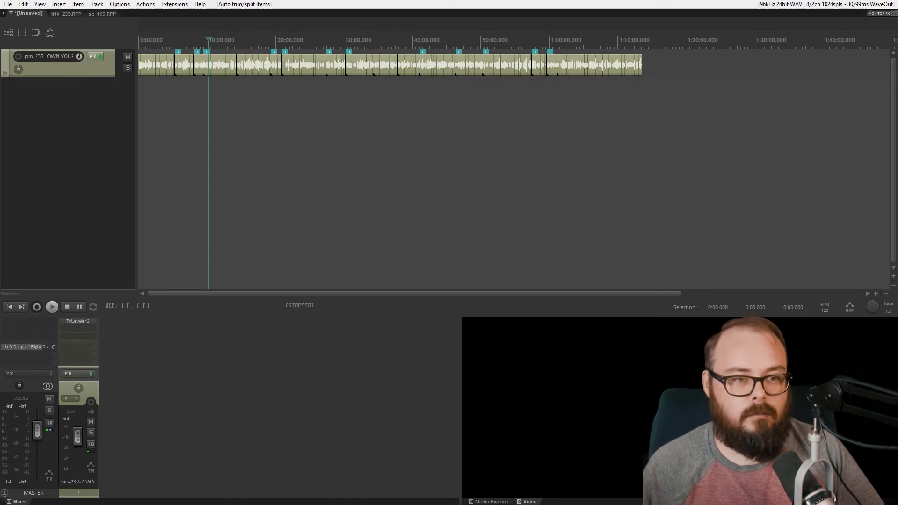
pyautogui.click(642, 65)
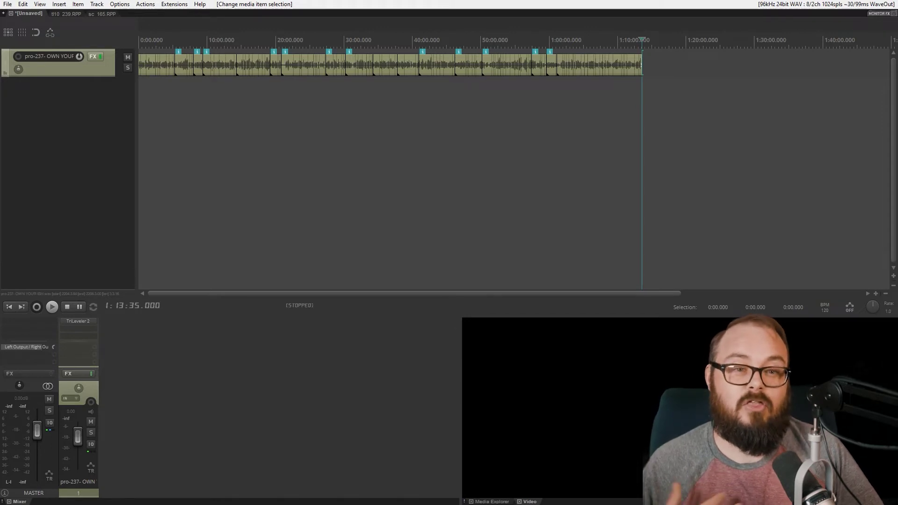
pyautogui.click(256, 107)
pyautogui.scroll(12, 255, 108)
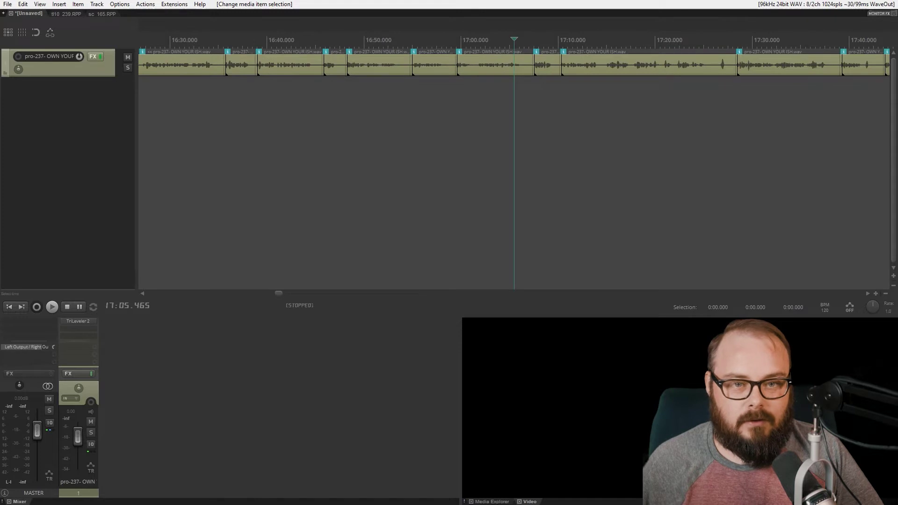
pyautogui.scroll(-12, 514, 164)
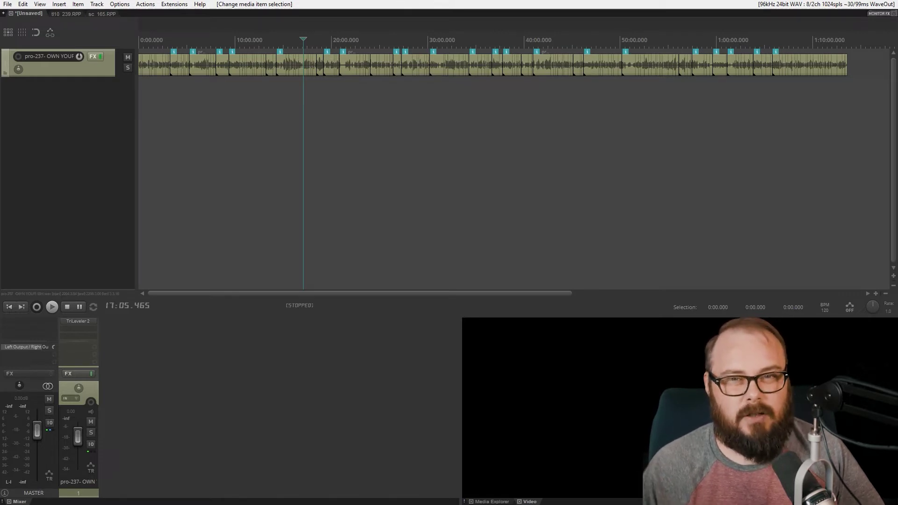
# - Switch to the sc_165 project and select the items on both tracks
pyautogui.hotkey('ctrl', 'shift', 'Tab')
pyautogui.scroll(2, 244, 94)
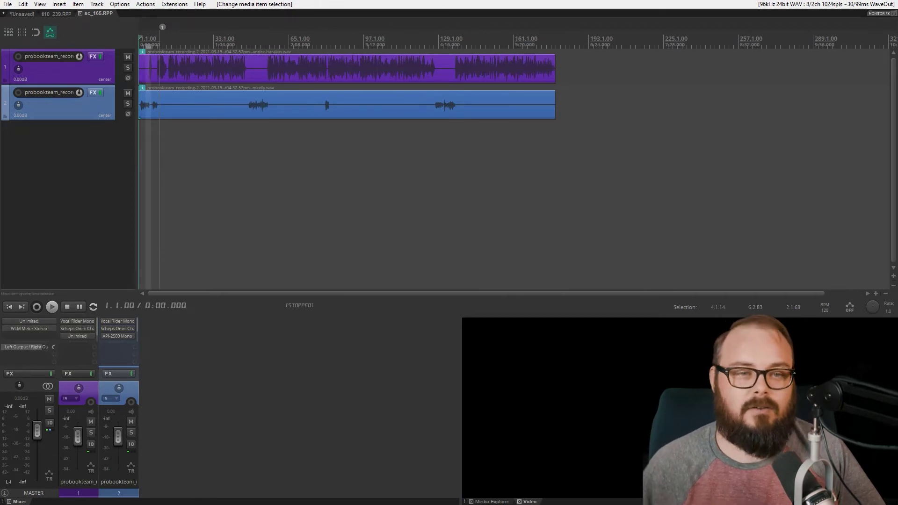
pyautogui.click(229, 105)
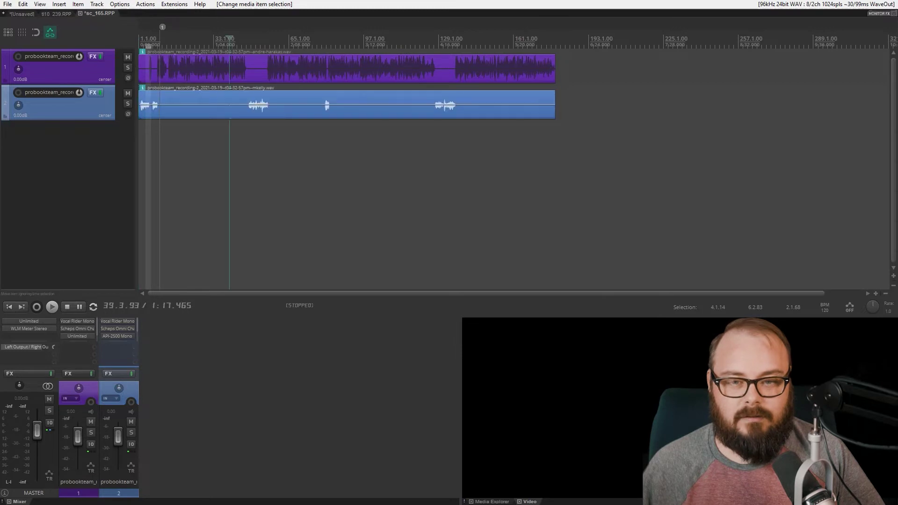
pyautogui.hotkey('ctrl', 'a')
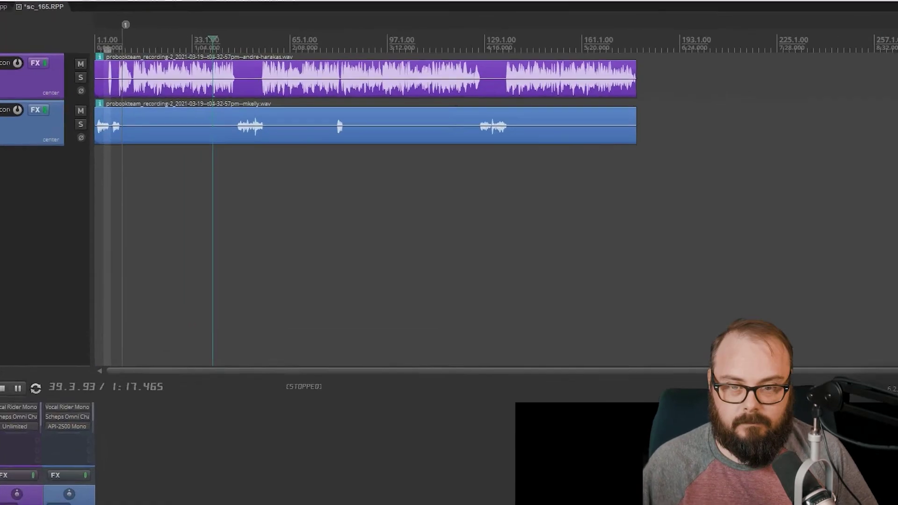
# - Try removing the silent areas from both selected items without preserving the timing of non-silent areas
pyautogui.press('d')
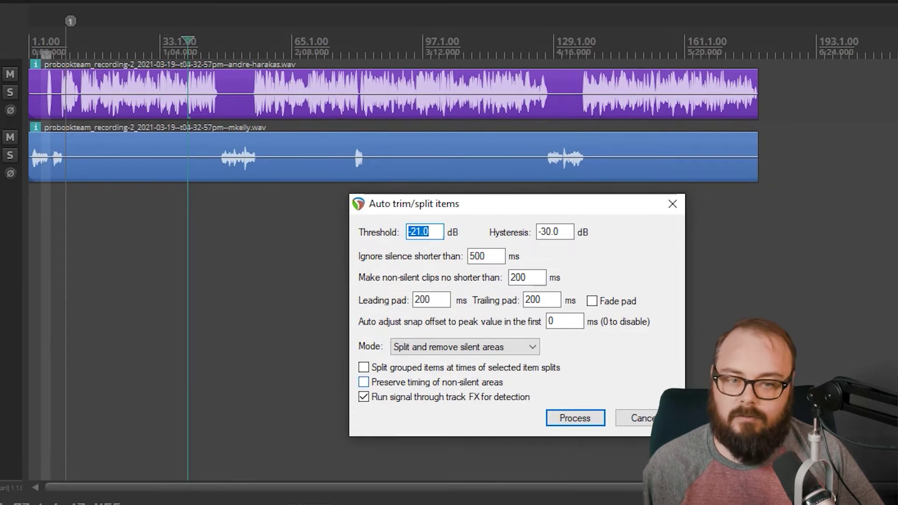
pyautogui.click(575, 418)
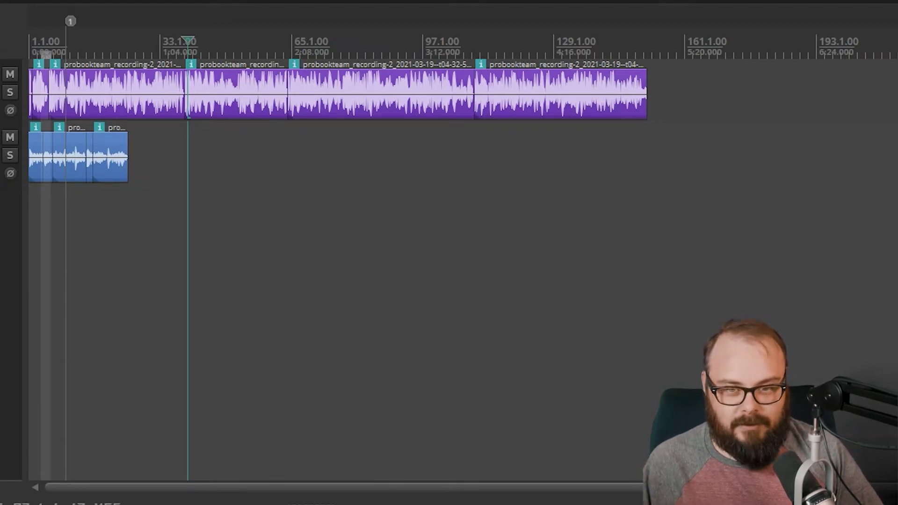
pyautogui.press('=')
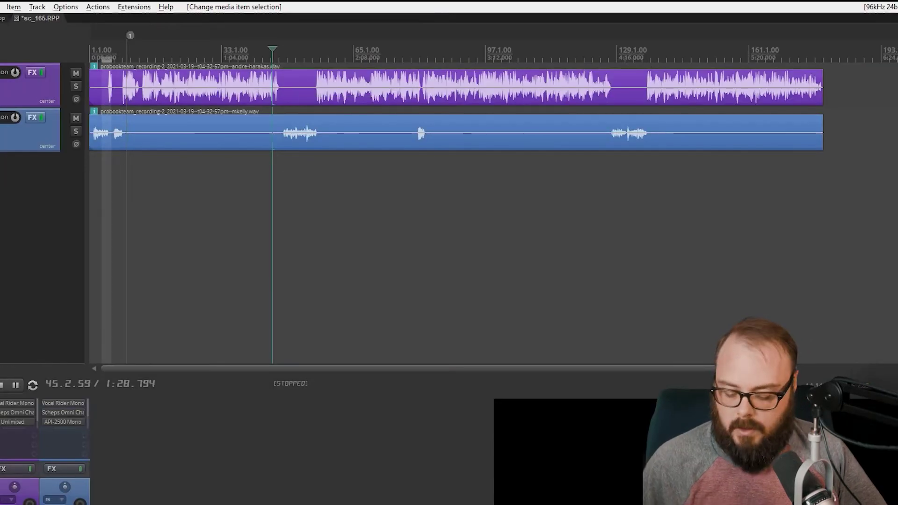
# - Try removing silence from both items with the timing of non-silent areas preserved, and mark the gap between speakers around 1:32
pyautogui.press('d')
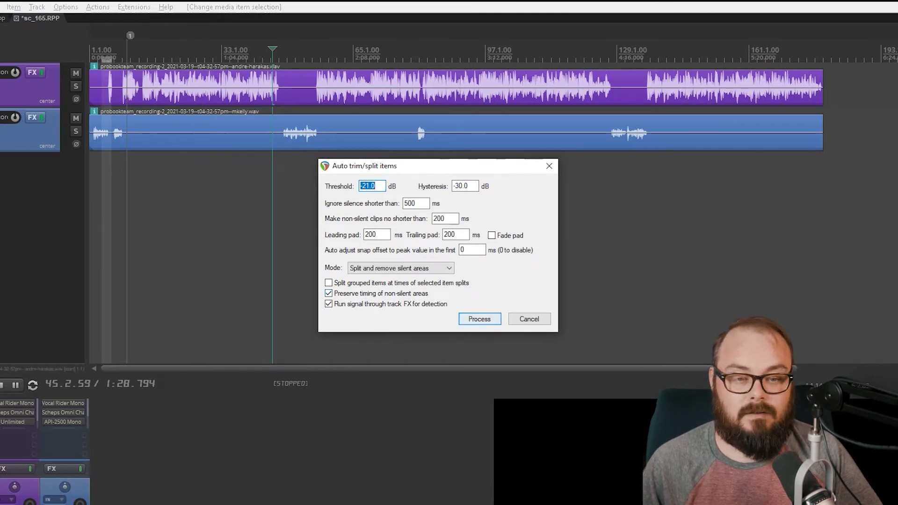
pyautogui.press('Return')
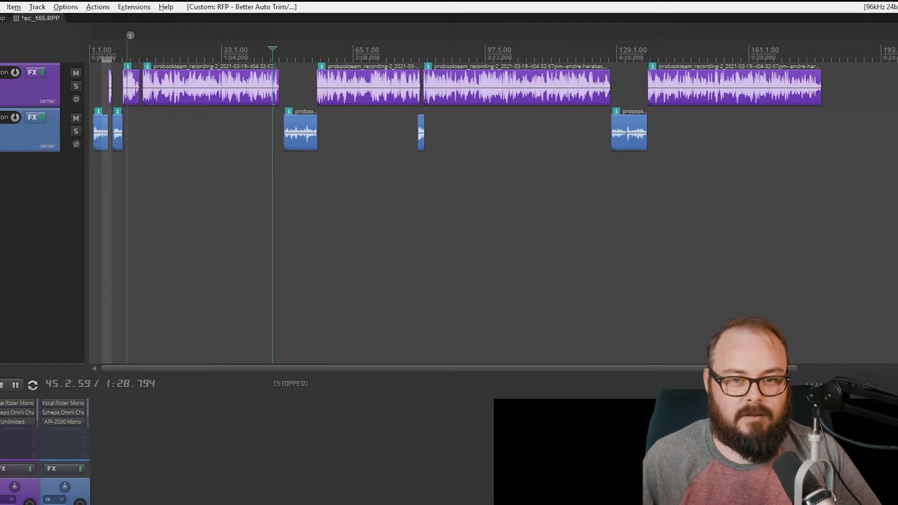
pyautogui.click(280, 89)
pyautogui.scroll(10, 280, 89)
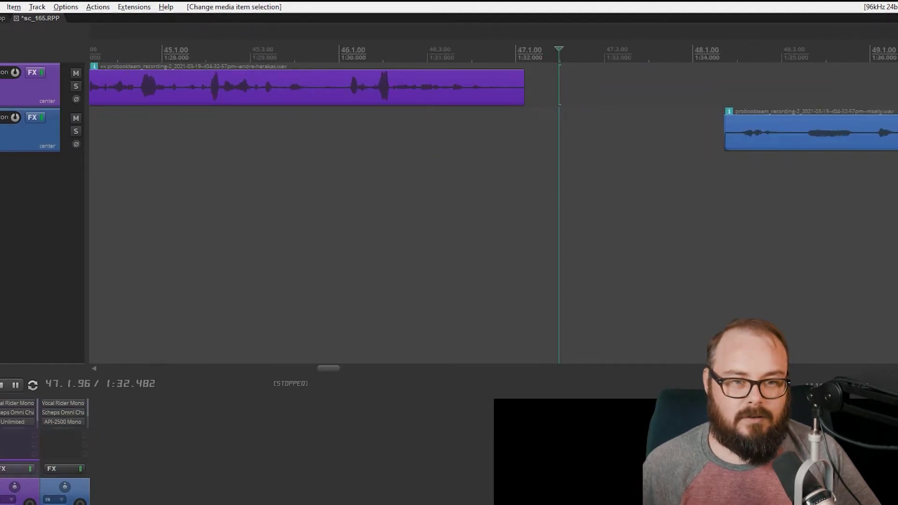
pyautogui.moveTo(529, 130); pyautogui.dragTo(697, 137)
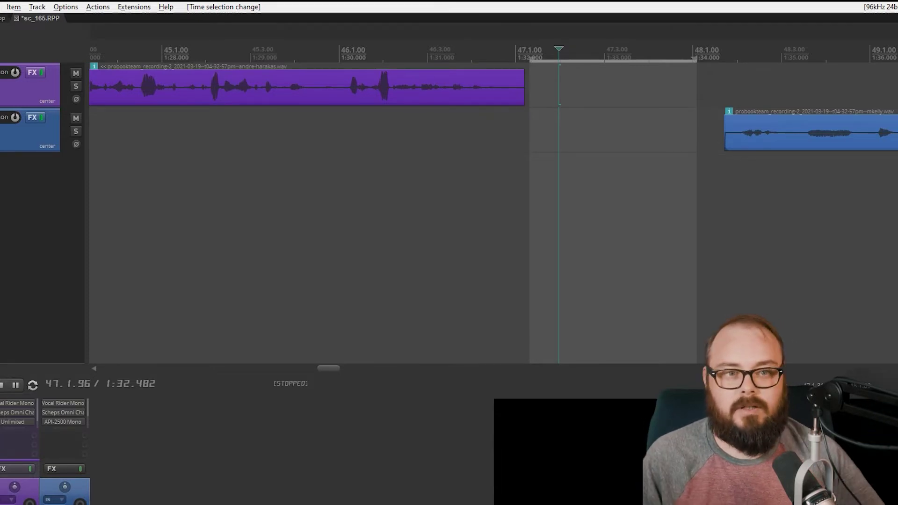
pyautogui.scroll(-10, 558, 211)
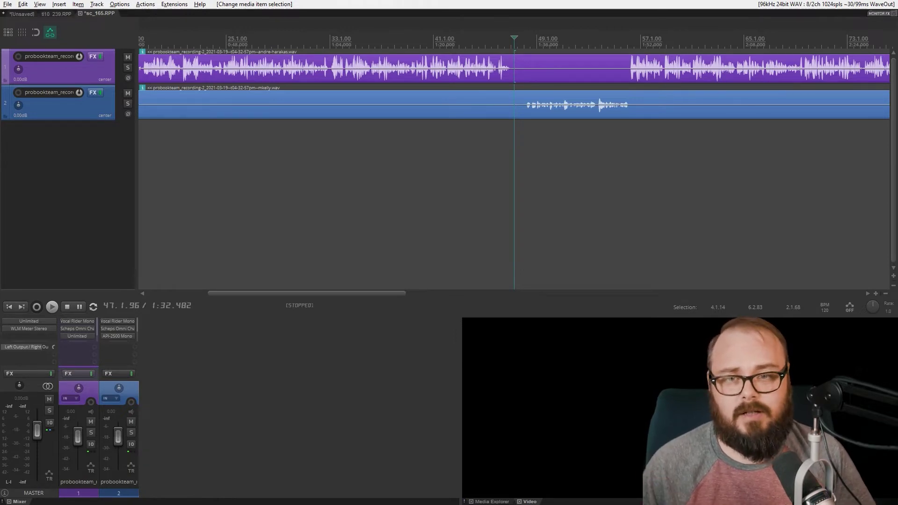
# - Run the leafac script "Truncate silence in selected items and trim (options)" with non-silent timing preserved, splitting both items but cancelling its truncation options
pyautogui.press('-')
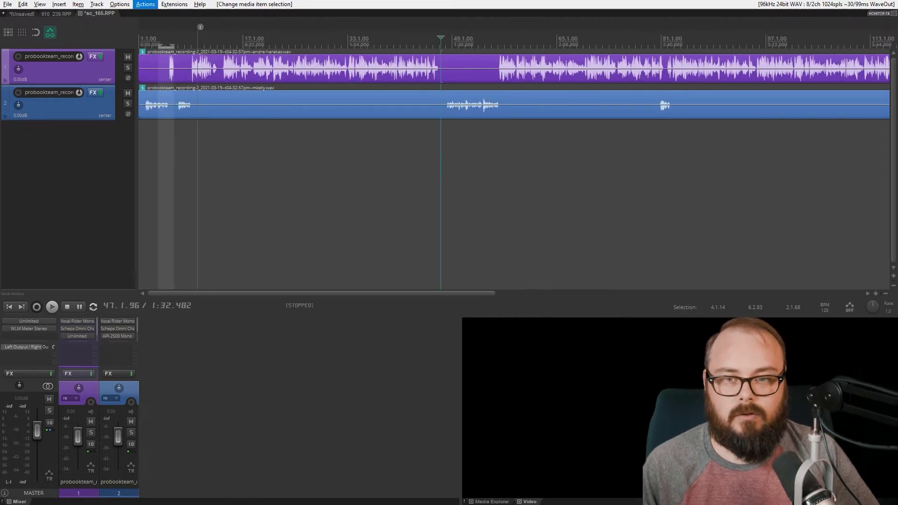
pyautogui.click(145, 4)
pyautogui.click(172, 15)
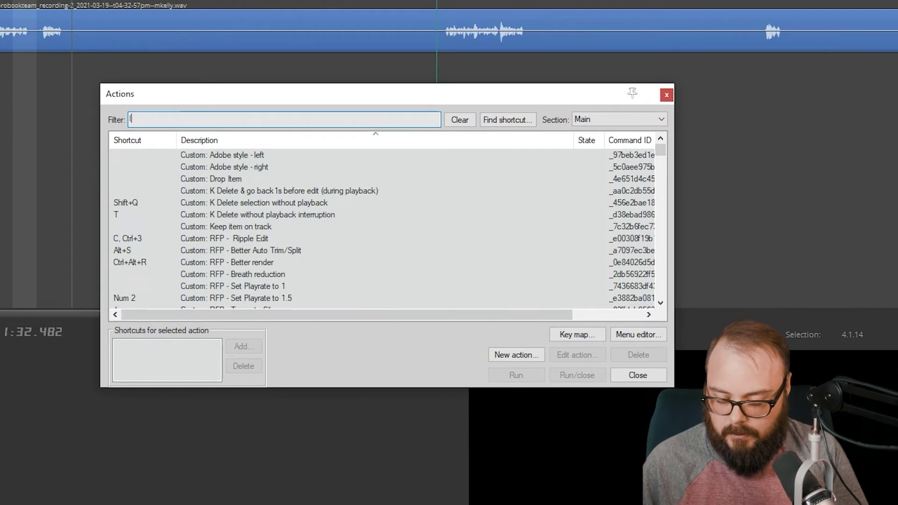
pyautogui.write('leafac')
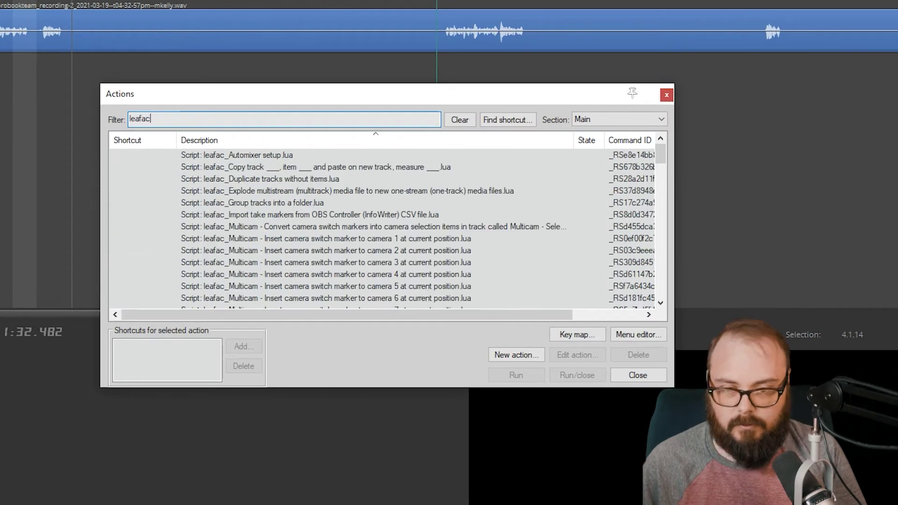
pyautogui.write(' tru')
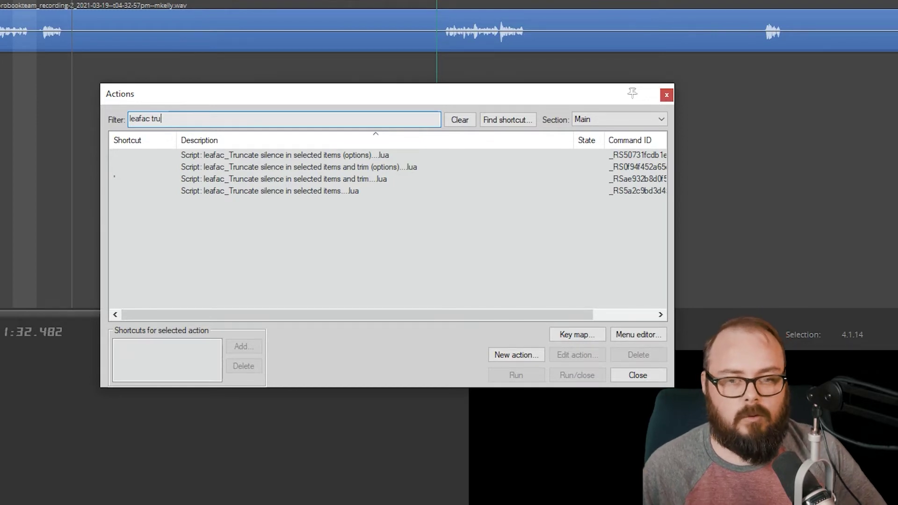
pyautogui.click(299, 167)
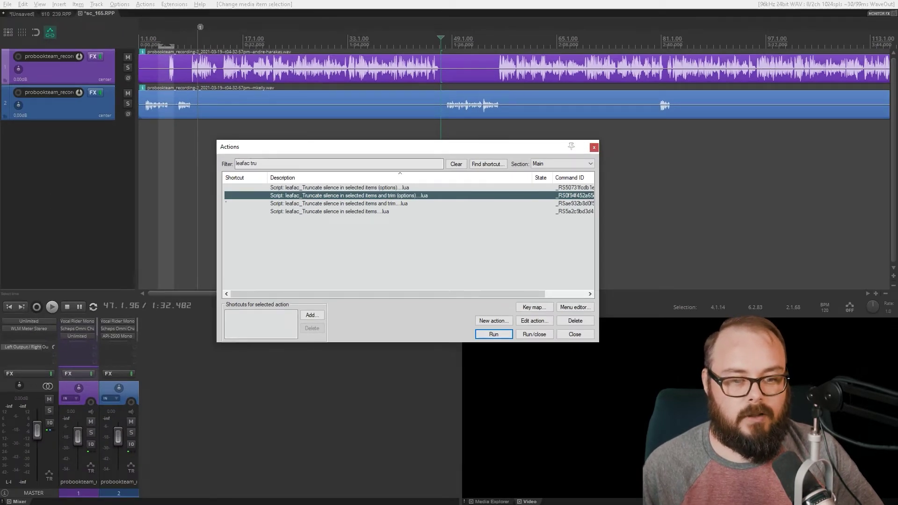
pyautogui.press('Return')
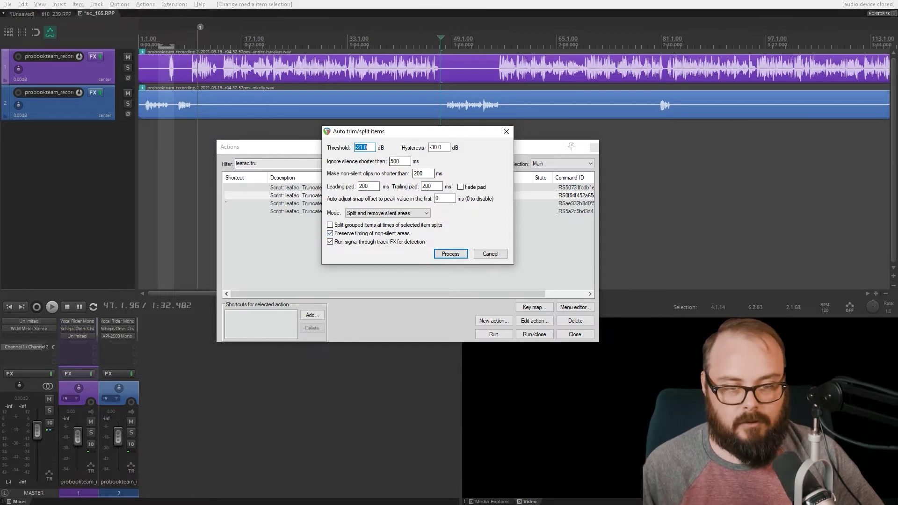
pyautogui.press('Return')
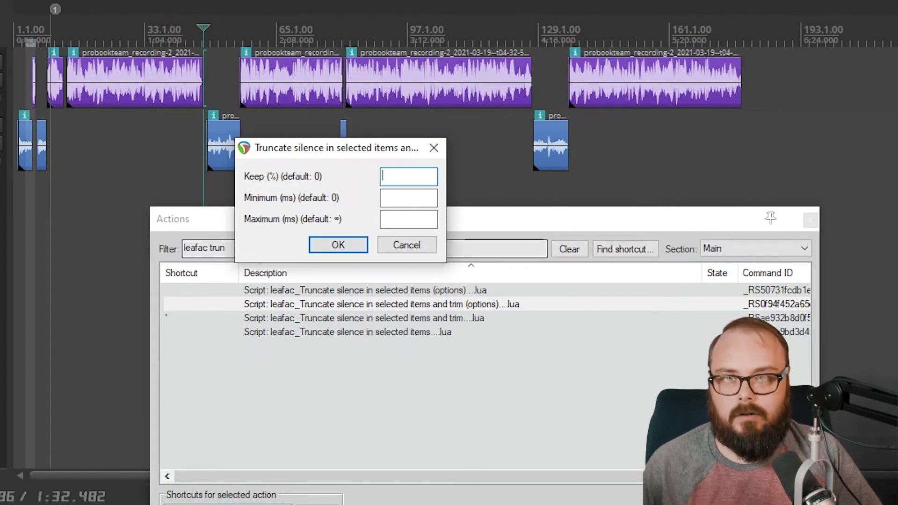
pyautogui.click(406, 245)
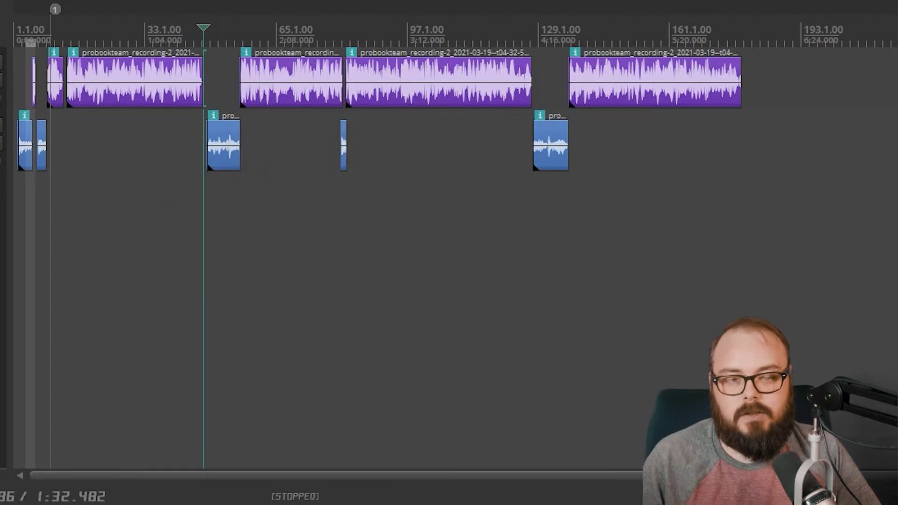
# - Try the leafac script "Remove gaps between selected items (Reposition selected items across tracks) (options)" with its default values, then undo the gap removal
pyautogui.hotkey('shift', '/')
pyautogui.write('leafa')
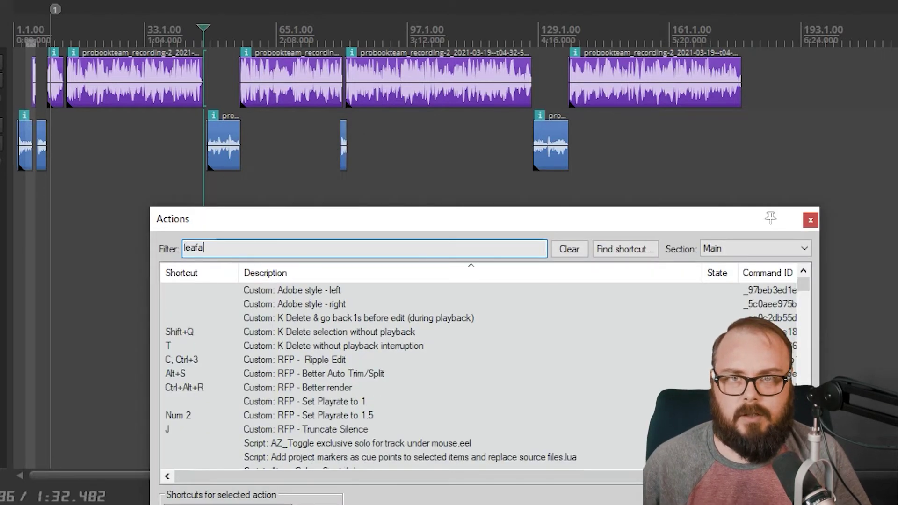
pyautogui.write('c remove')
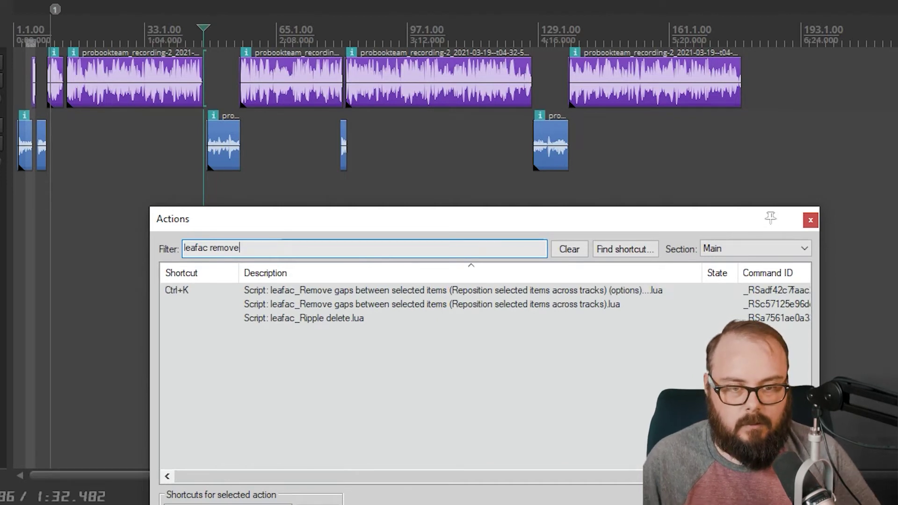
pyautogui.press('Return')
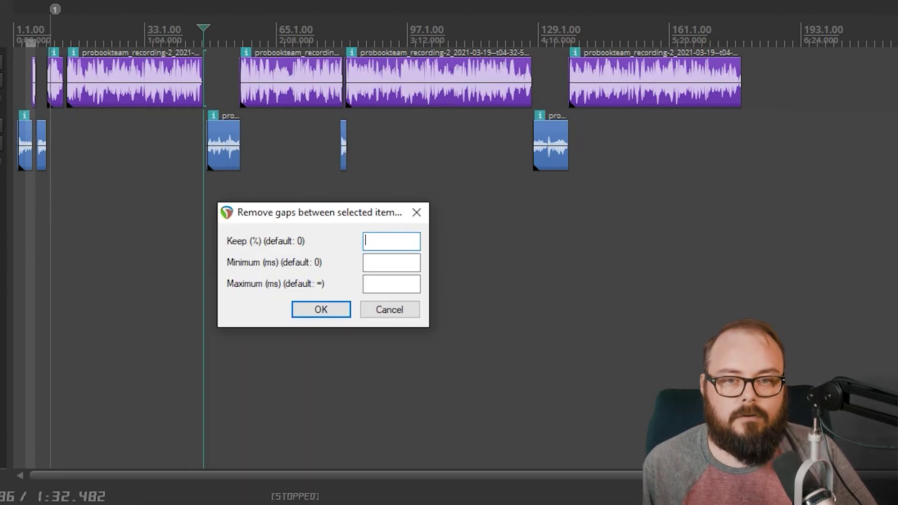
pyautogui.scroll(8, 497, 187)
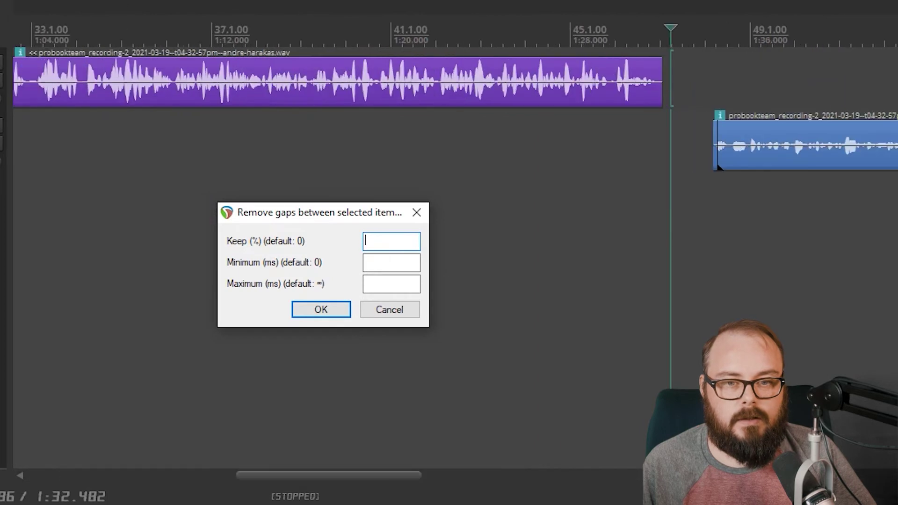
pyautogui.scroll(3, 496, 187)
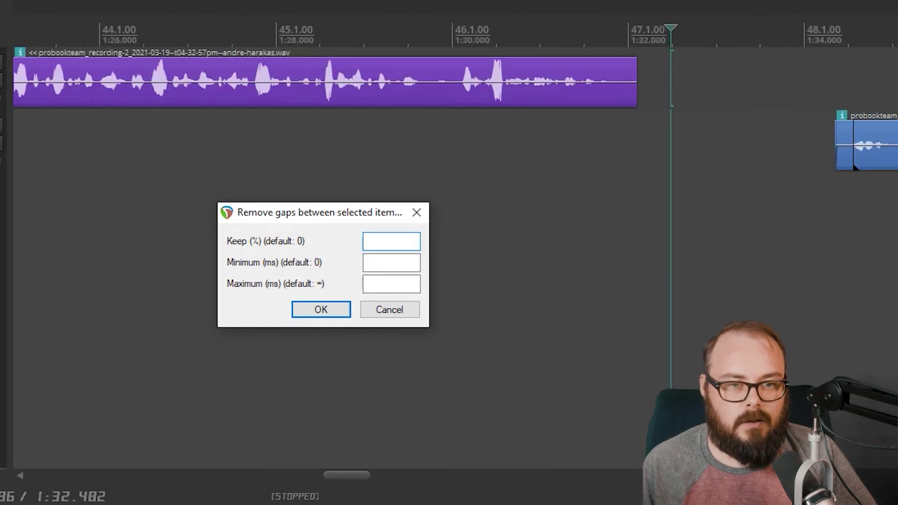
pyautogui.write('0')
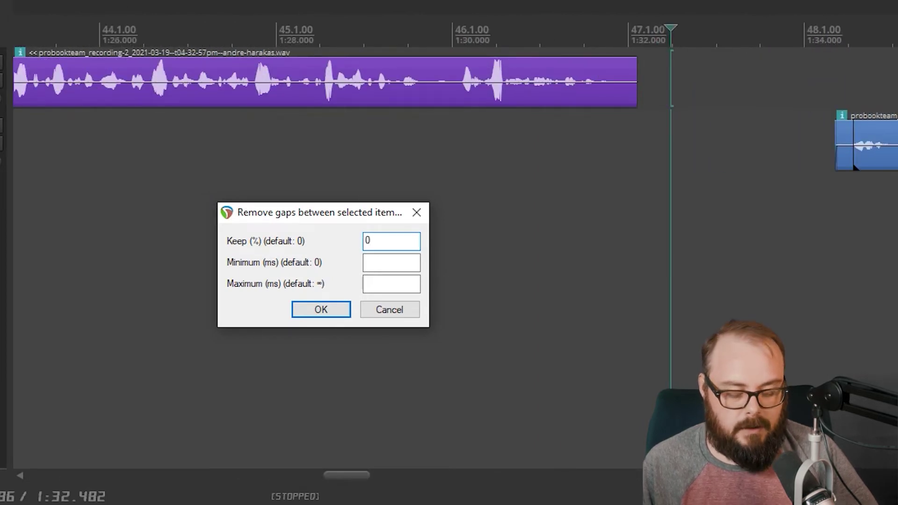
pyautogui.press('BackSpace')
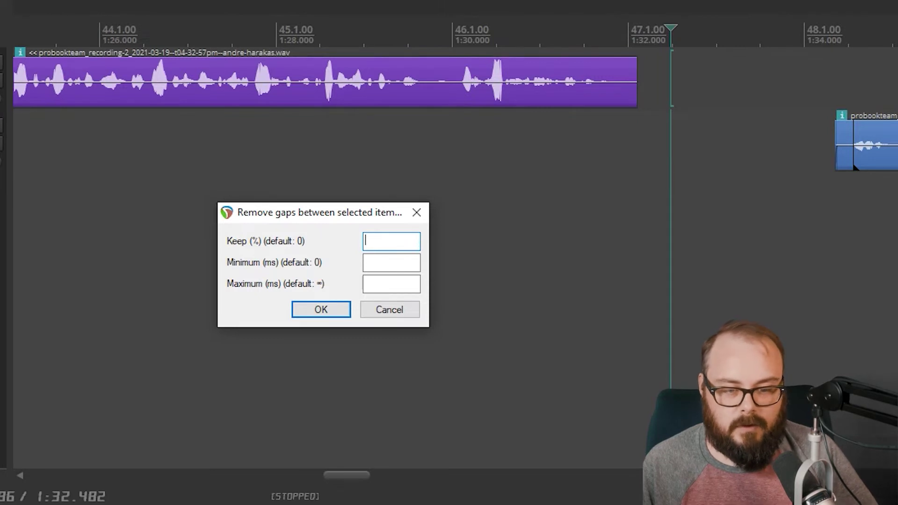
pyautogui.press('Return')
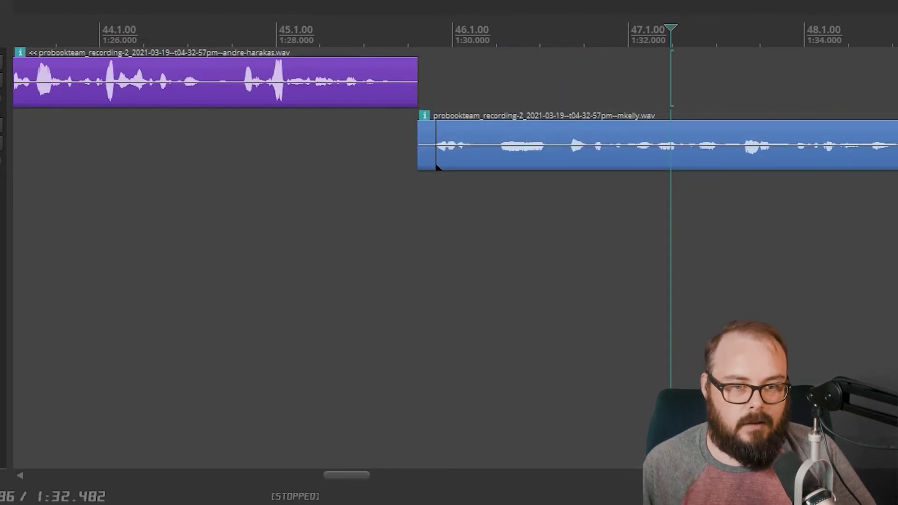
pyautogui.hotkey('ctrl', 'z')
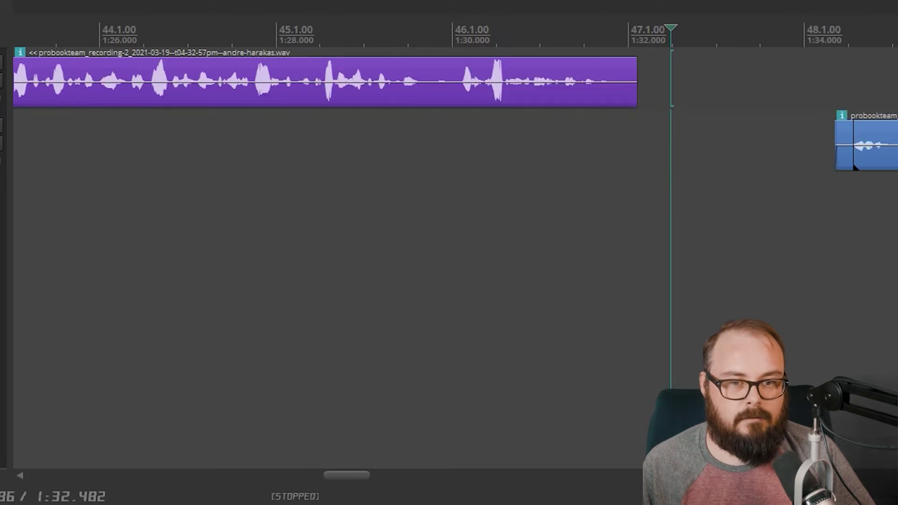
# - Try removing the gaps between the selected items with Keep at 10%, mark the gap near 1:30, then undo the removal
pyautogui.hotkey('ctrl', 'shift', 'g')
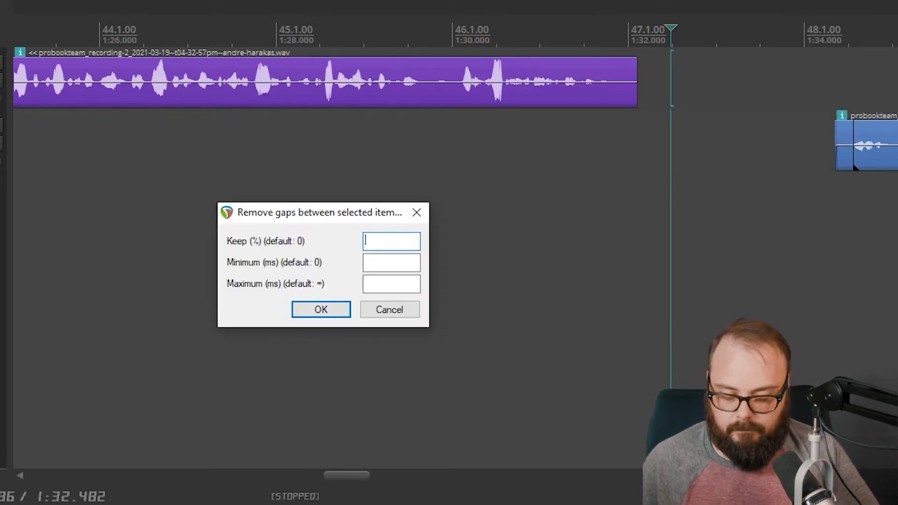
pyautogui.write('10')
pyautogui.press('Return')
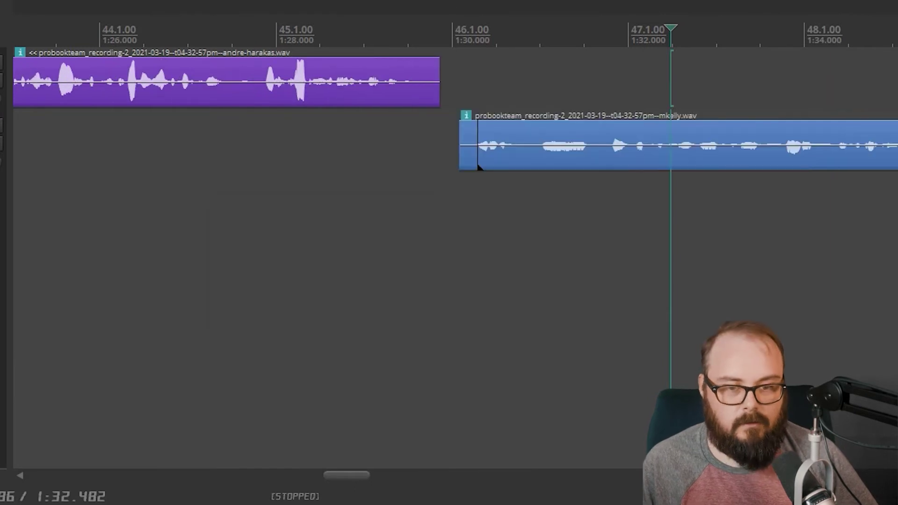
pyautogui.moveTo(438, 89); pyautogui.dragTo(459, 89)
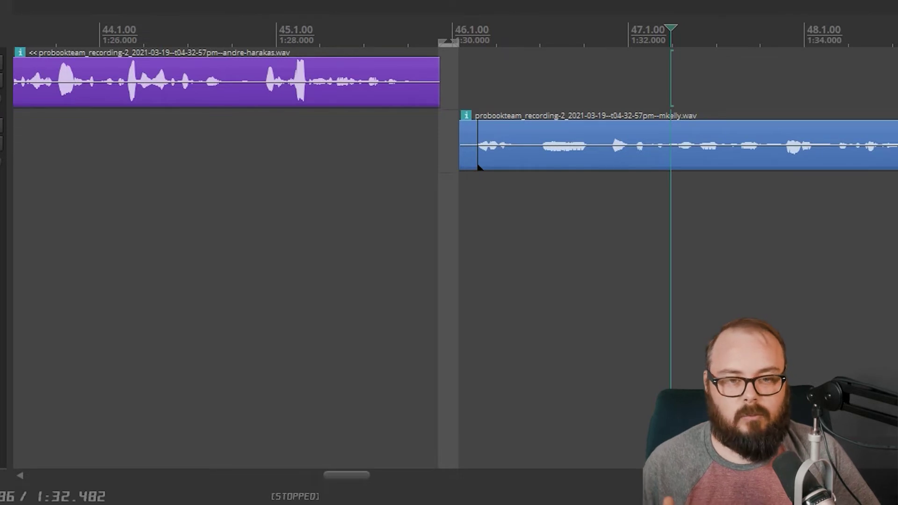
pyautogui.press('Escape')
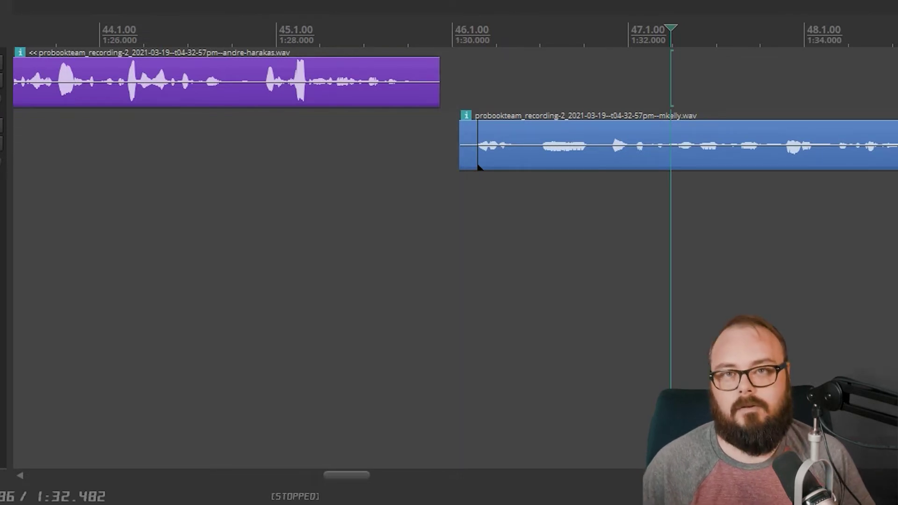
pyautogui.hotkey('ctrl', 'z')
# - Try removing the gaps with Keep at 0% and Minimum at 500 ms, and inspect the gap around 1:31
pyautogui.press('g')
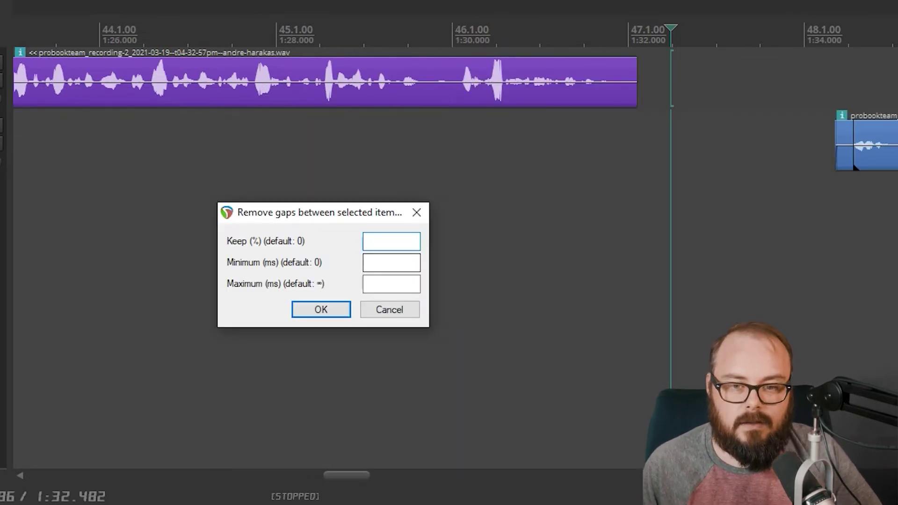
pyautogui.write('0')
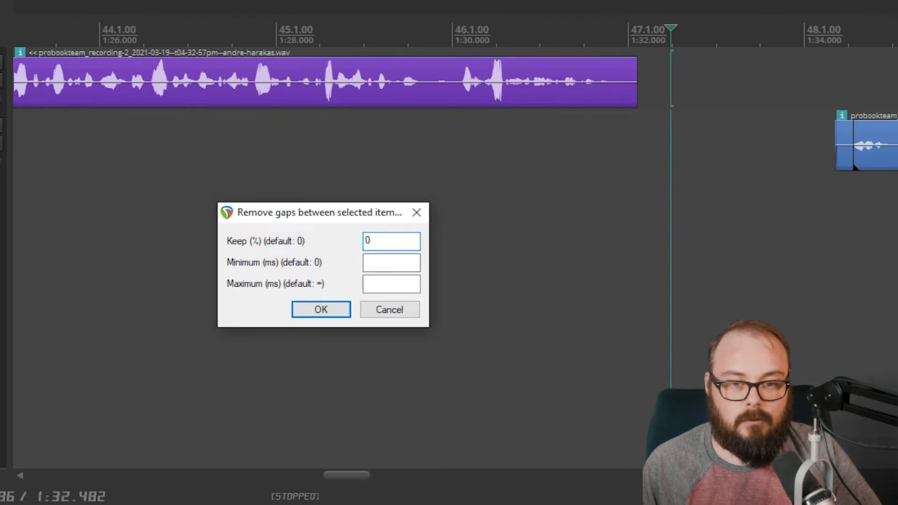
pyautogui.press('Tab')
pyautogui.write('500')
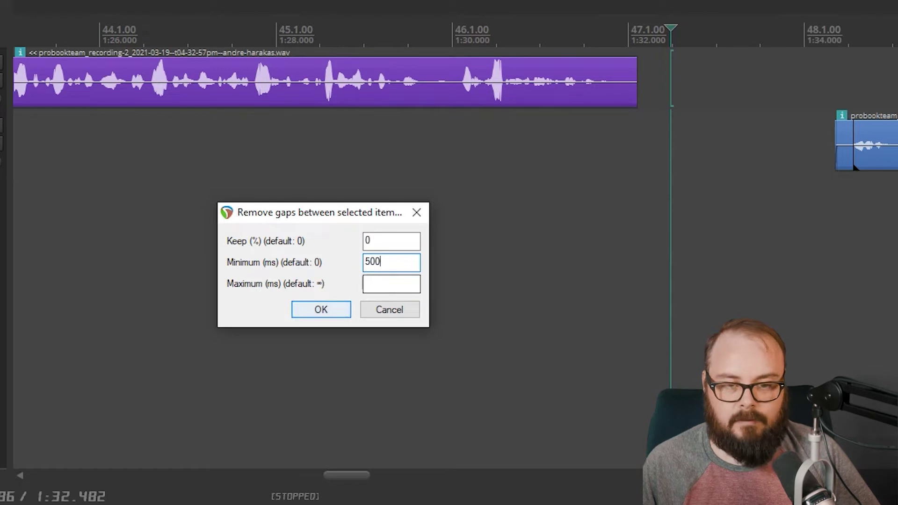
pyautogui.press('Return')
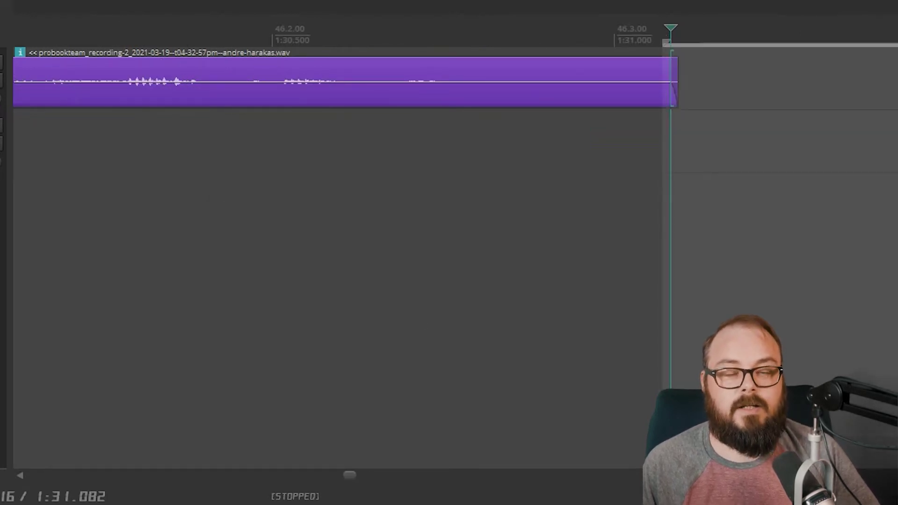
pyautogui.scroll(-3, 716, 167)
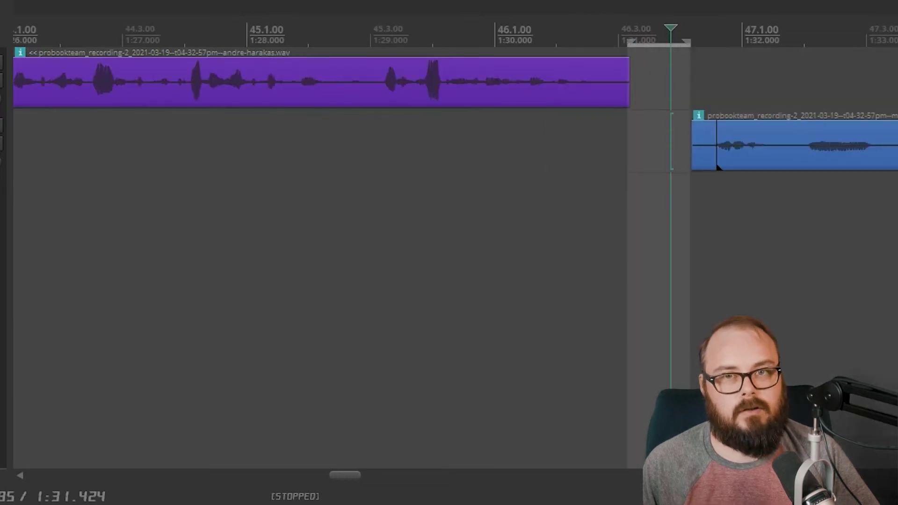
# - Select all items on both tracks, try removing their gaps with Keep at 10%, then undo the removal
pyautogui.hotkey('ctrl', 'a')
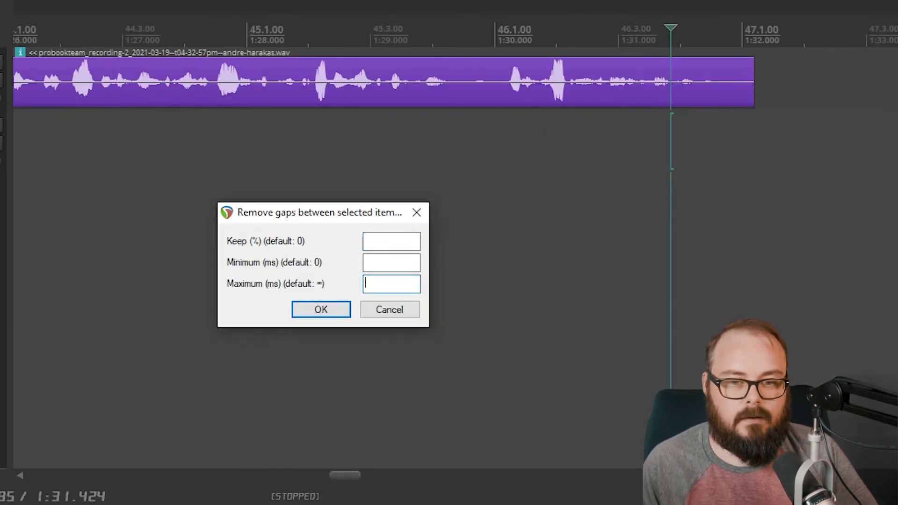
pyautogui.scroll(-8, 467, 140)
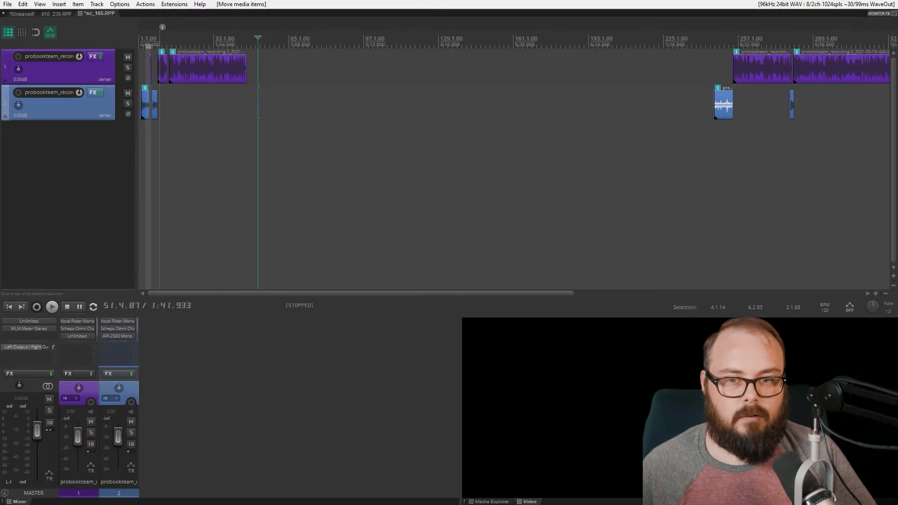
pyautogui.hotkey('ctrl', 'a')
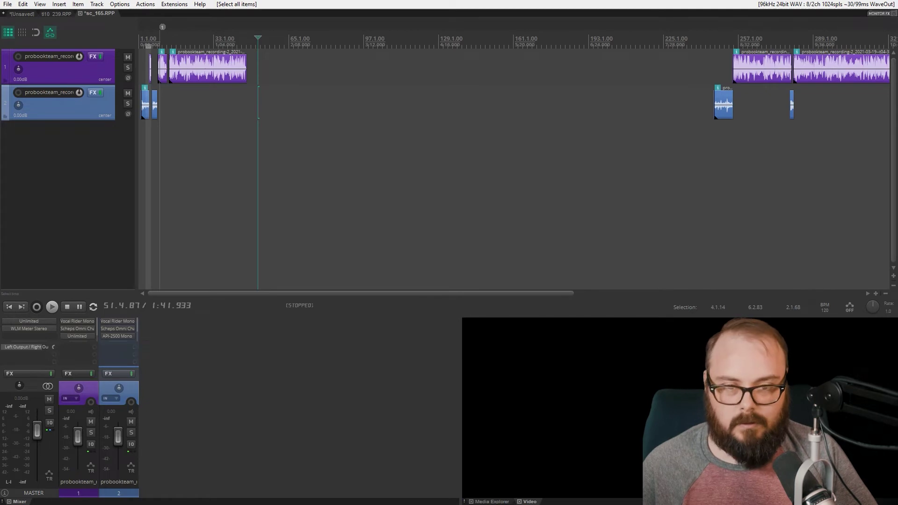
pyautogui.hotkey('ctrl', 'g')
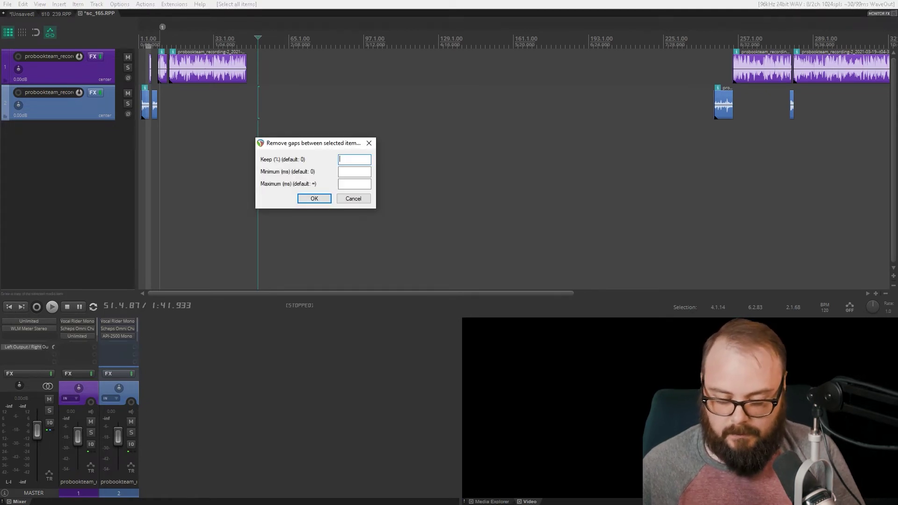
pyautogui.write('10')
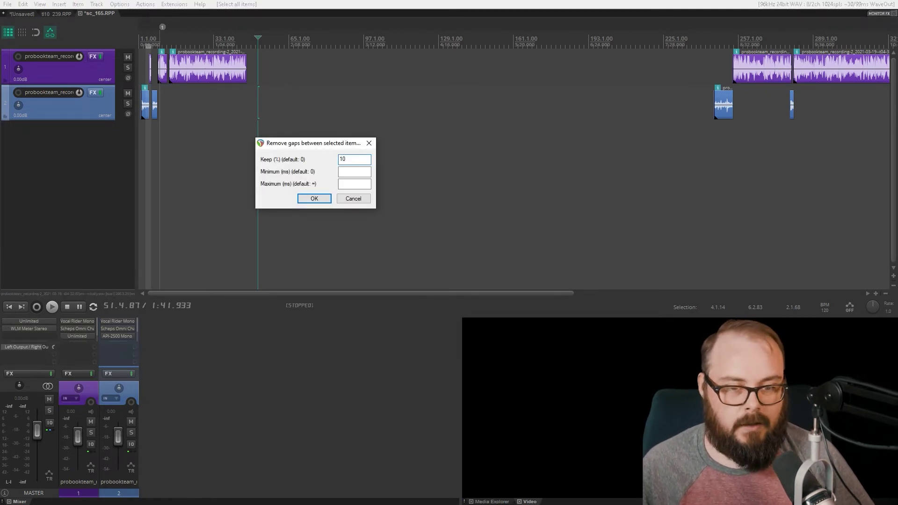
pyautogui.press('Return')
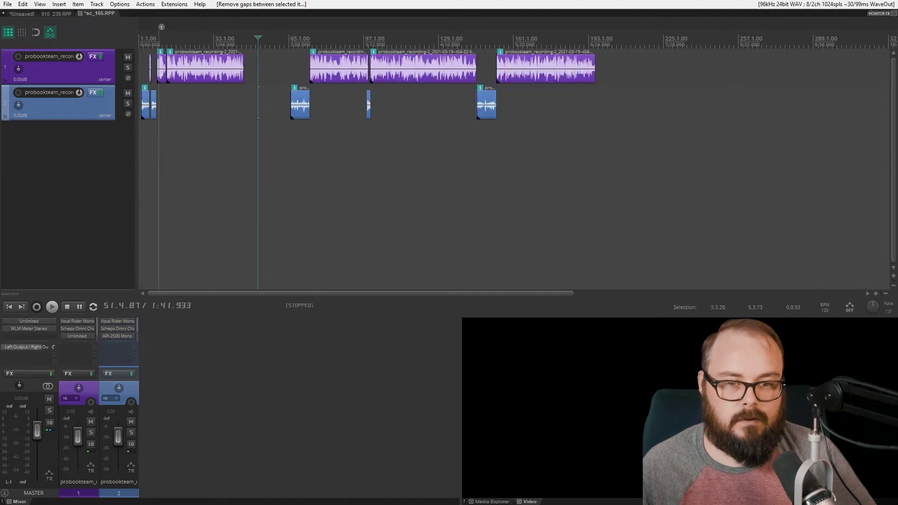
pyautogui.hotkey('ctrl', 'z')
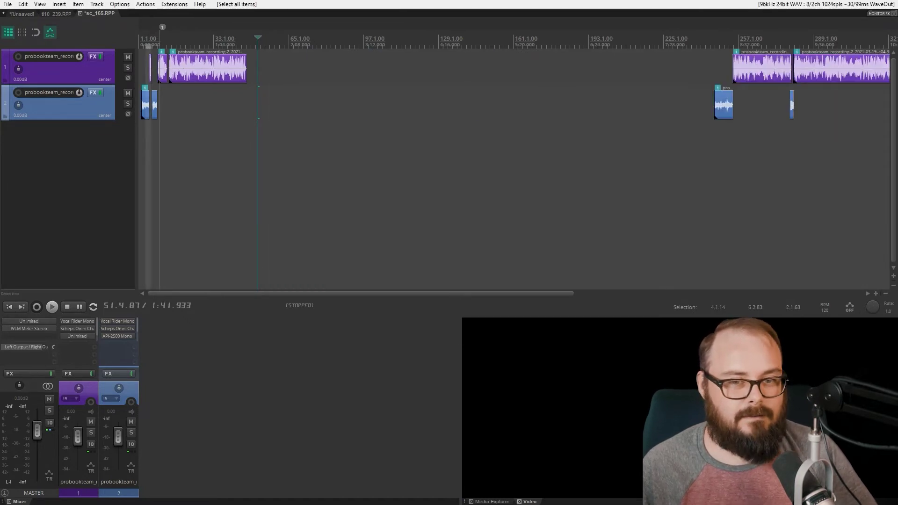
# - Remove the gaps between all selected items with Keep at 10% and Maximum at 250 ms
pyautogui.hotkey('ctrl', 'g')
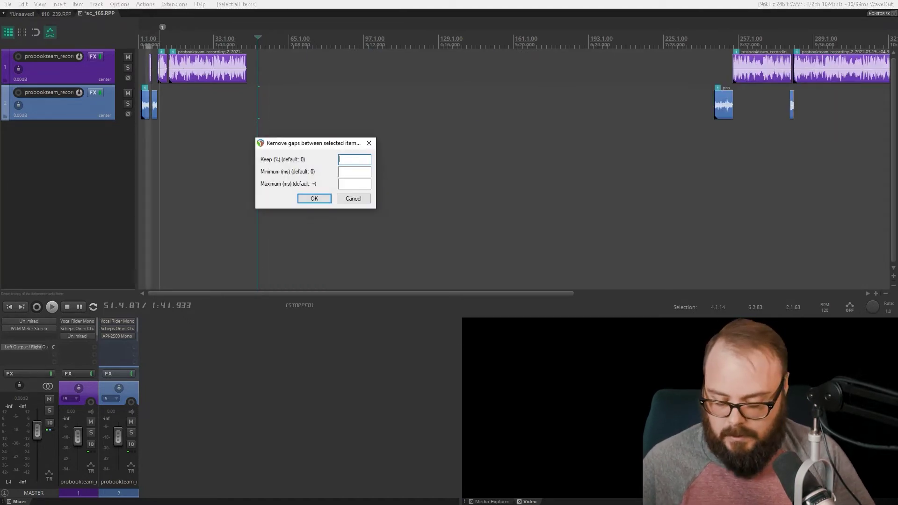
pyautogui.write('10')
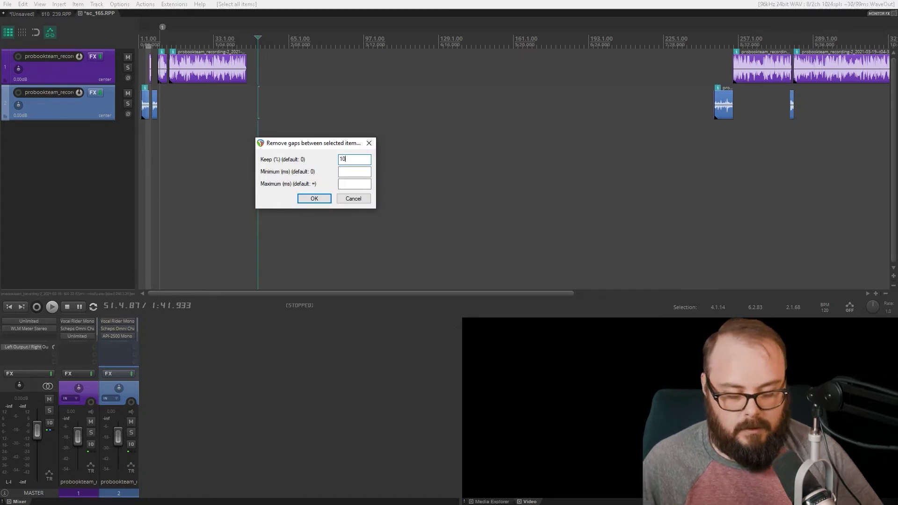
pyautogui.click(354, 184)
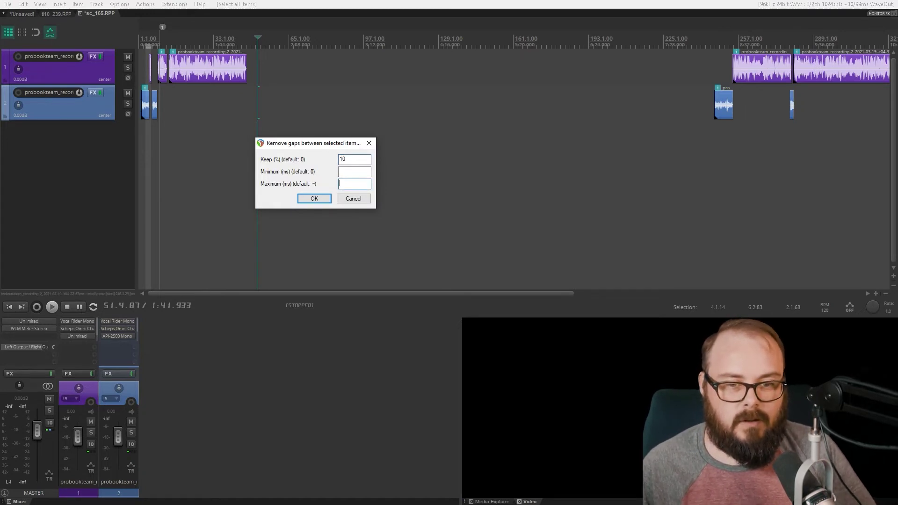
pyautogui.write('250')
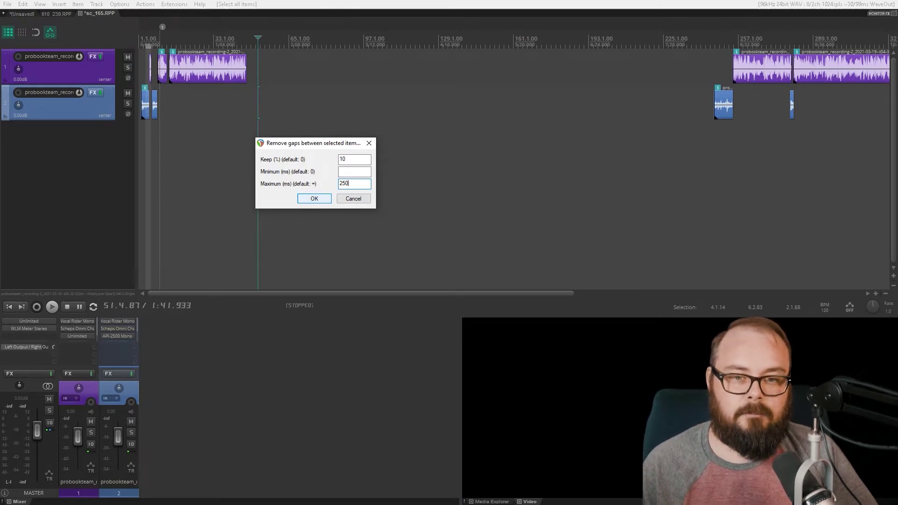
pyautogui.press('Return')
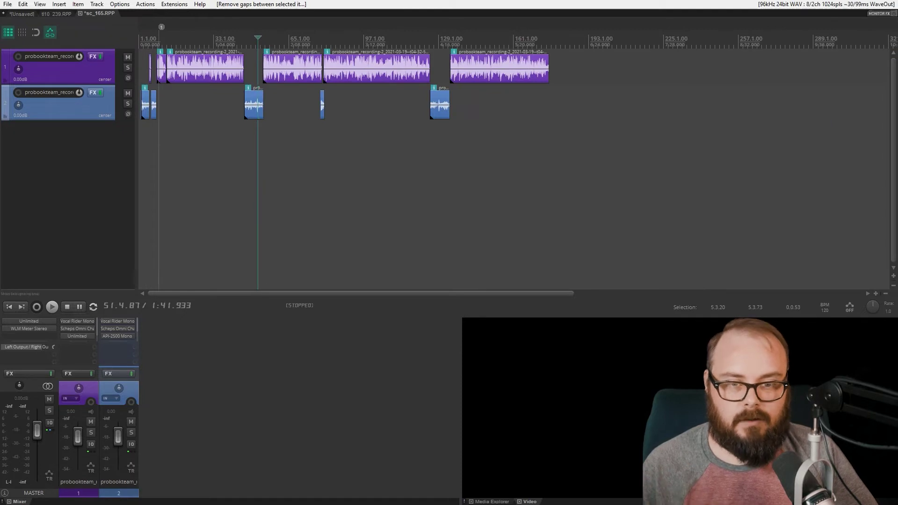
# - Measure the gap between the two speakers' items around 1:30 with a time selection
pyautogui.click(243, 117)
pyautogui.scroll(10, 244, 117)
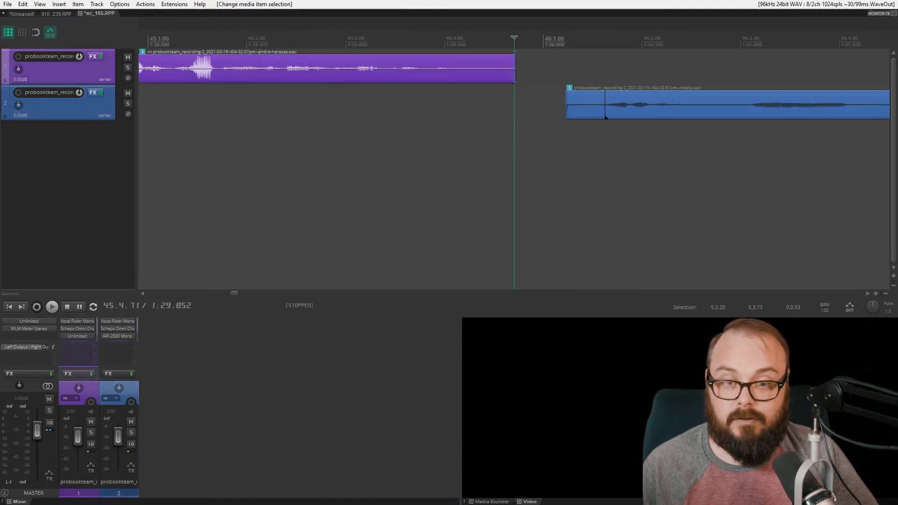
pyautogui.moveTo(513, 117); pyautogui.dragTo(564, 117)
pyautogui.scroll(-10, 563, 117)
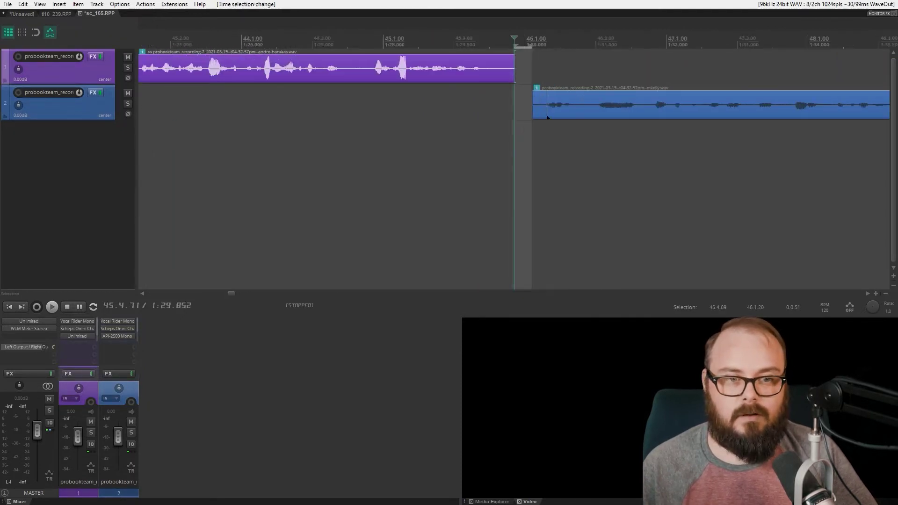
# - Remove the gap between the two selected items on the first track using the script's default values
pyautogui.scroll(-2, 514, 159)
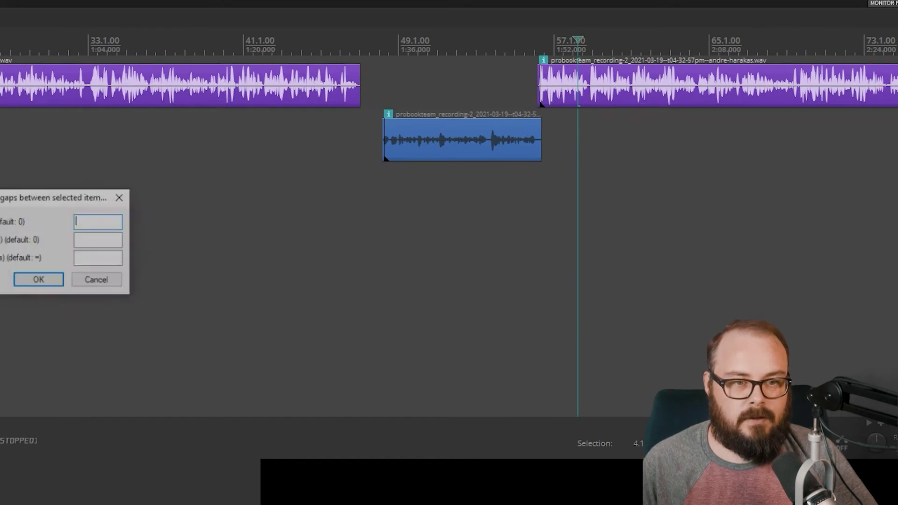
pyautogui.press('Return')
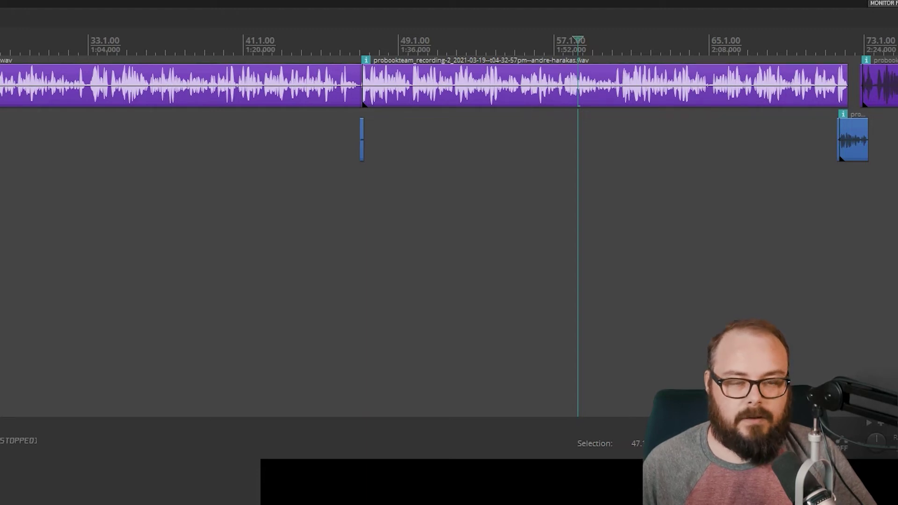
pyautogui.press('-')
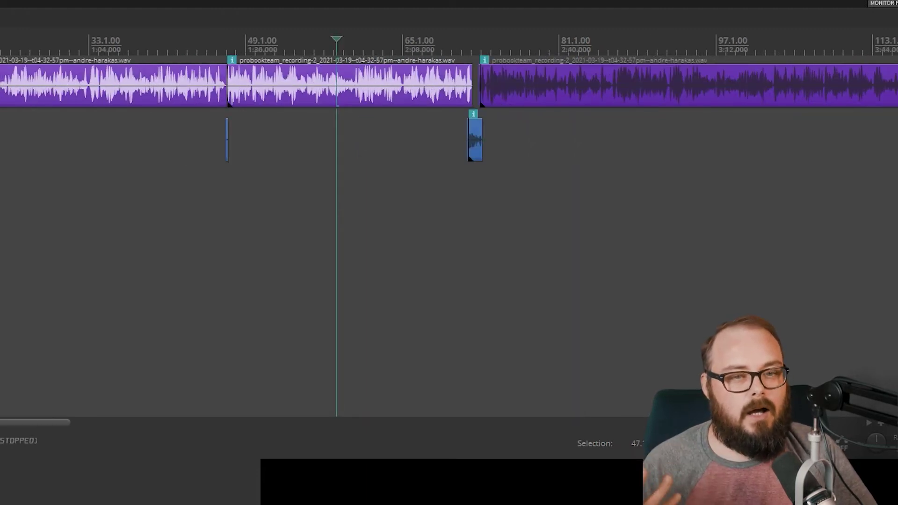
# - Inspect the short second-track item at the joined cut near 1:32 and undo the last gap removals
pyautogui.click(228, 140)
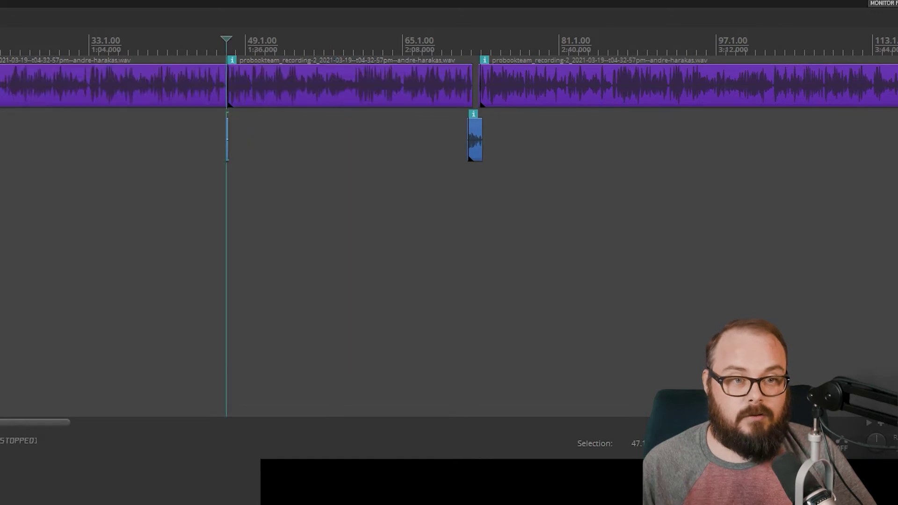
pyautogui.scroll(10, 227, 140)
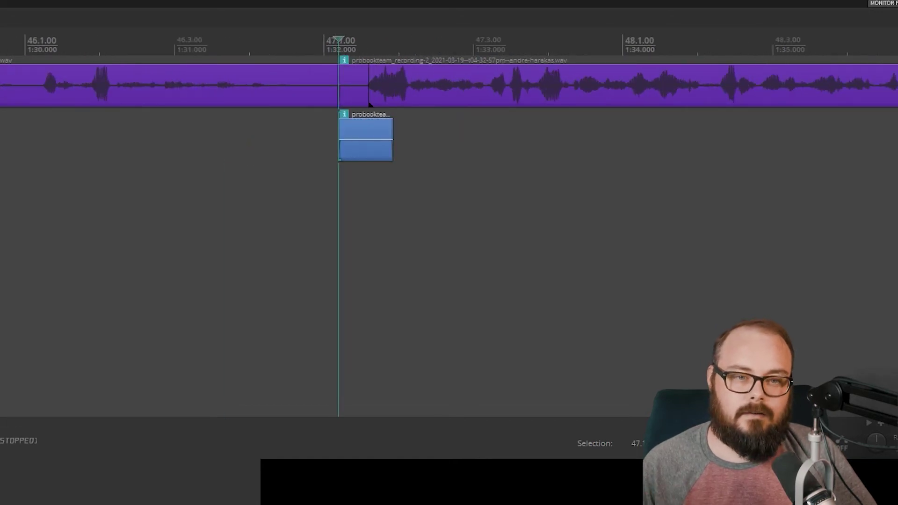
pyautogui.hotkey('ctrl', 'z')
pyautogui.hotkey('ctrl', 'z')
pyautogui.scroll(-10, 448, 222)
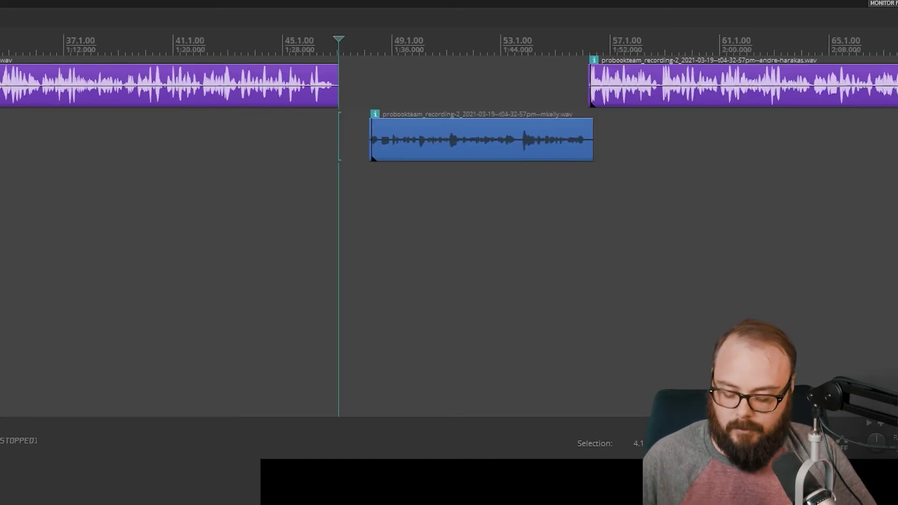
pyautogui.press('-')
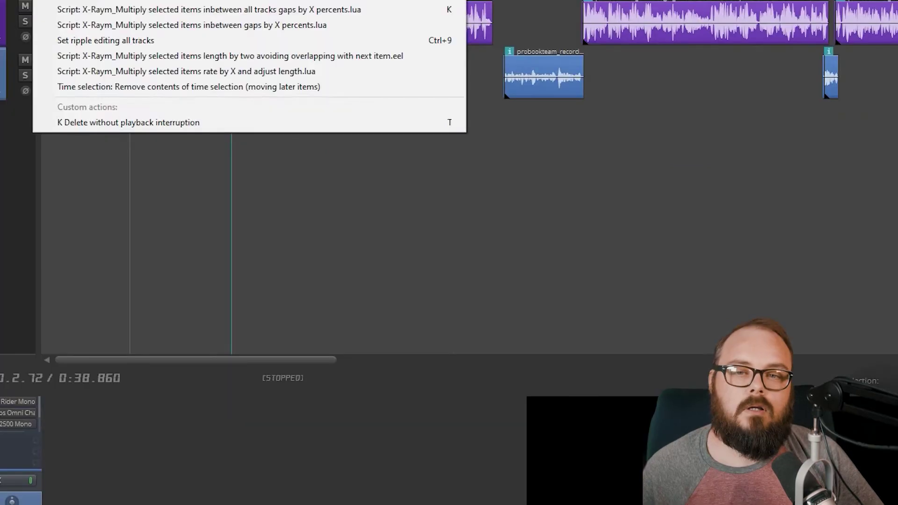
# - Search the action list for "multiply" and run X-Raym_Multiply selected items inbetween all tracks gaps by X percents.lua
pyautogui.click(84, 1)
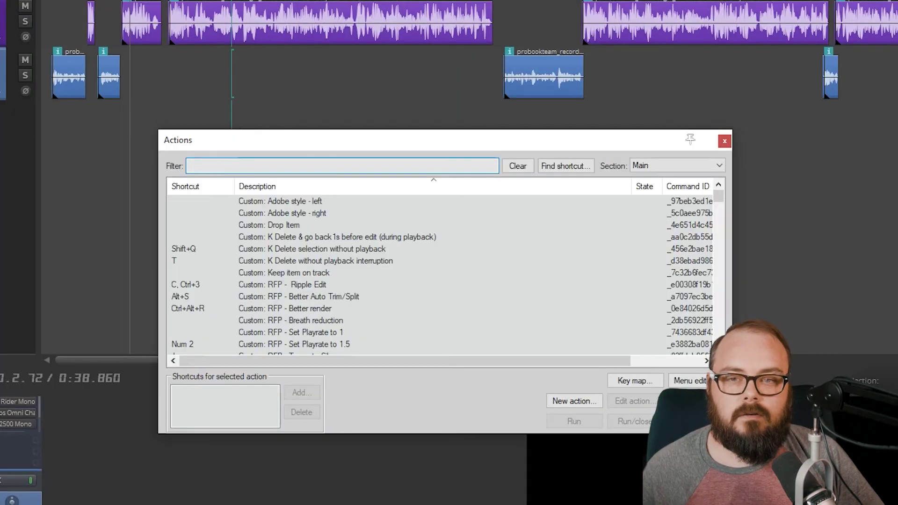
pyautogui.write('multiply')
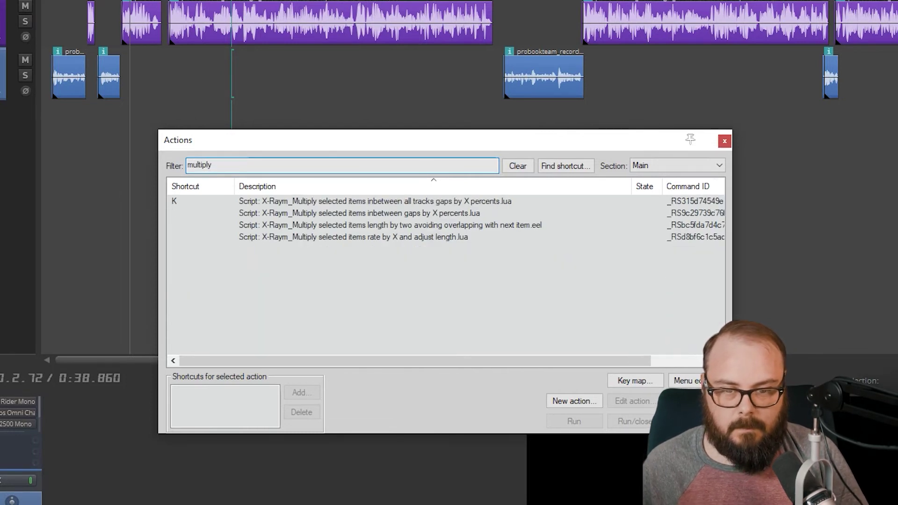
pyautogui.click(375, 202)
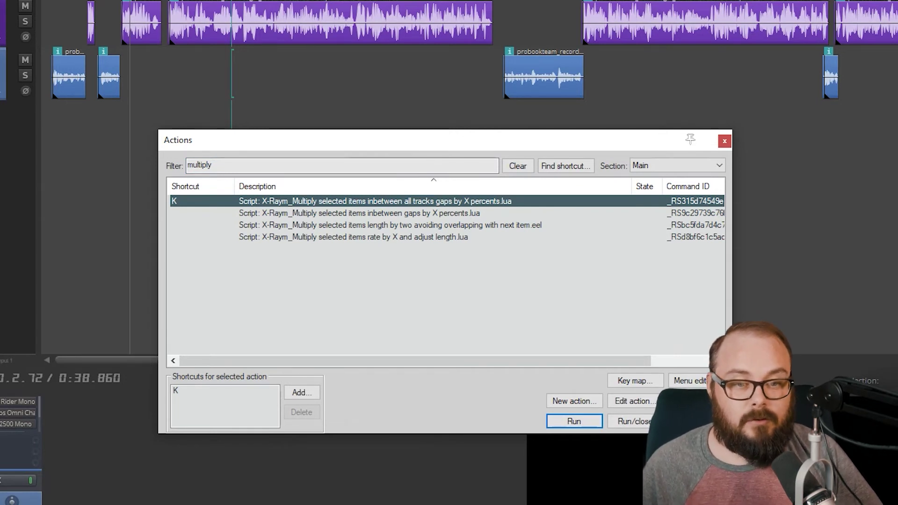
pyautogui.press('Return')
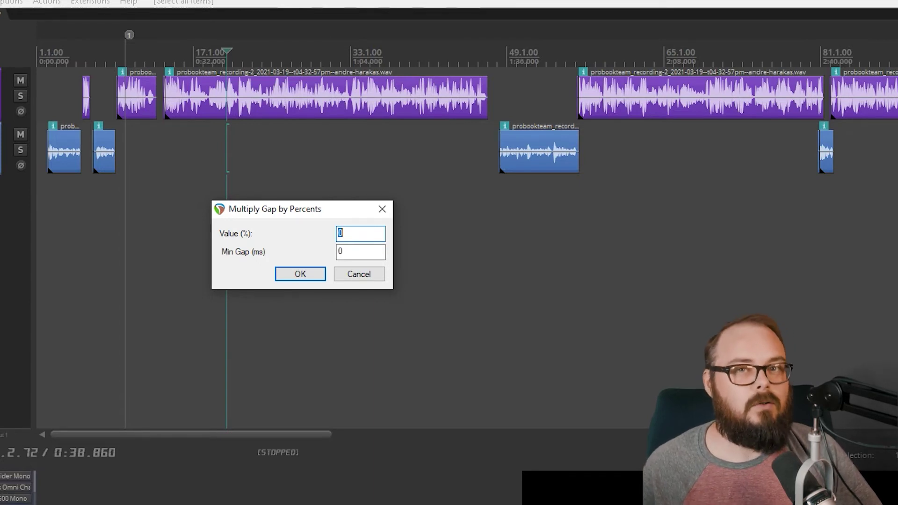
# - Try multiplying the gaps between the selected items on all tracks by 1 percent, then undo it
pyautogui.write('0')
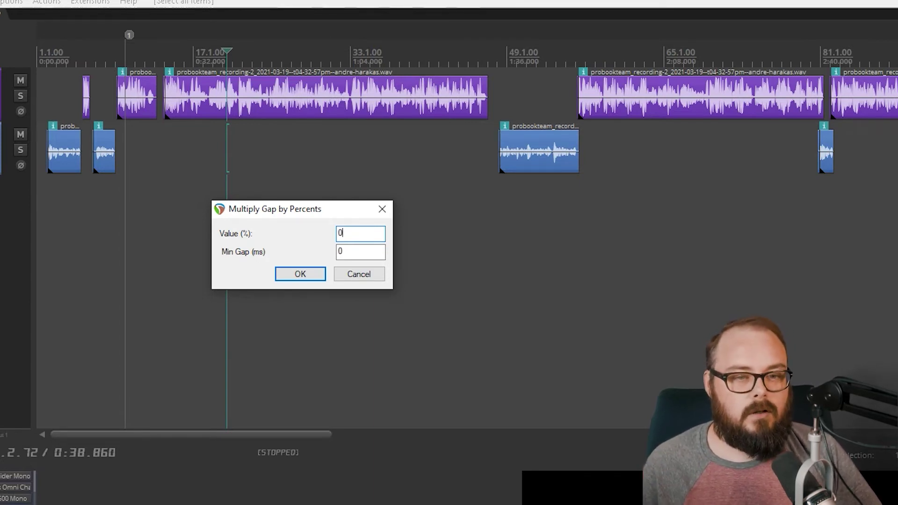
pyautogui.press('BackSpace')
pyautogui.write('1')
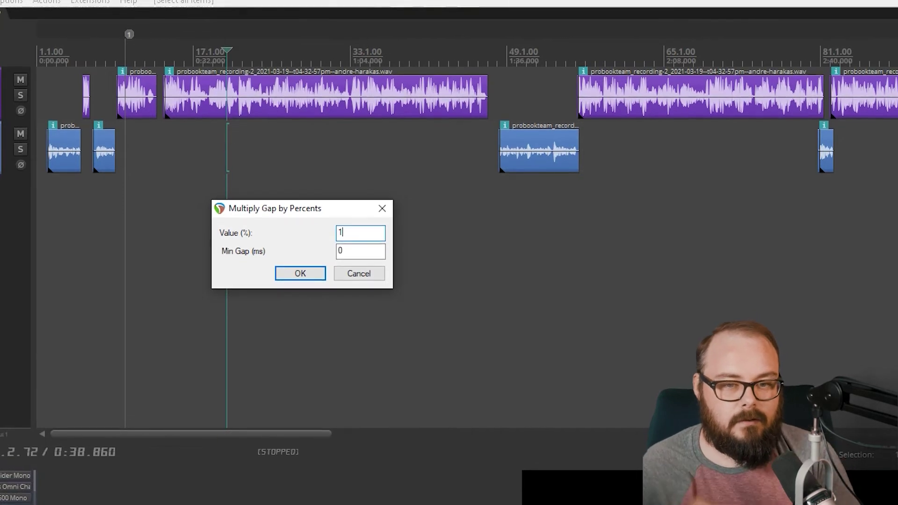
pyautogui.click(300, 274)
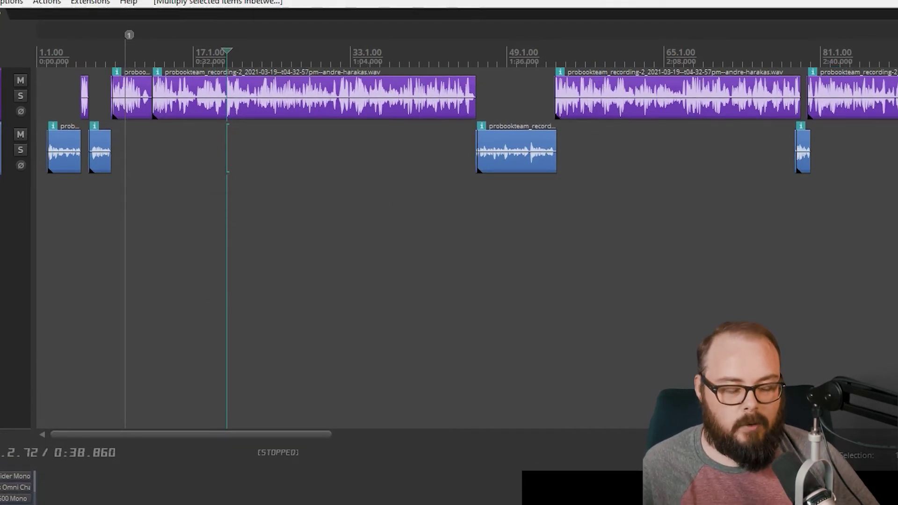
pyautogui.scroll(-3, 466, 187)
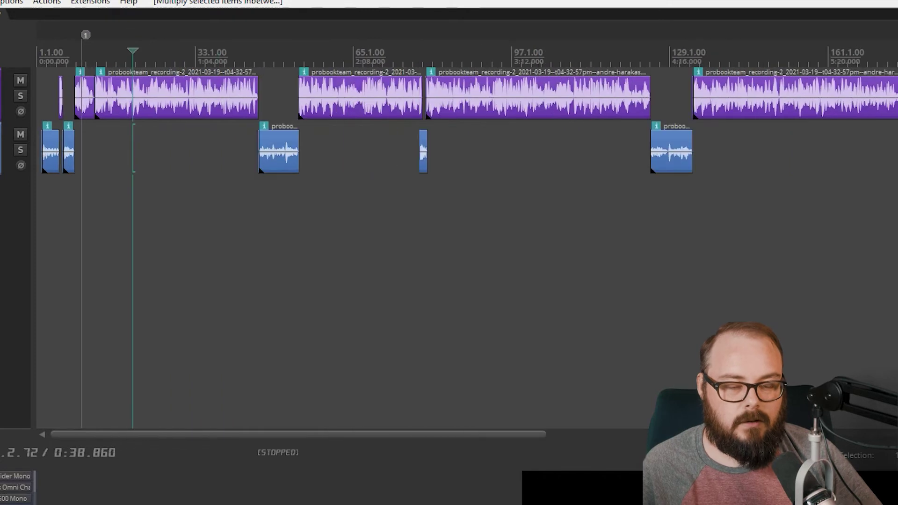
pyautogui.hotkey('ctrl', 'z')
# - Multiply the gaps between the selected items on all tracks by 10 percent with a minimum gap of 0 ms
pyautogui.press('g')
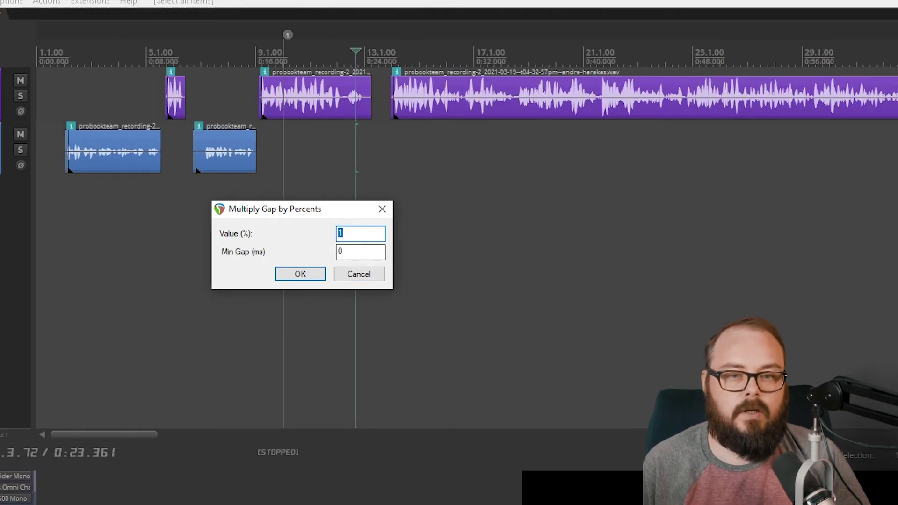
pyautogui.write('1')
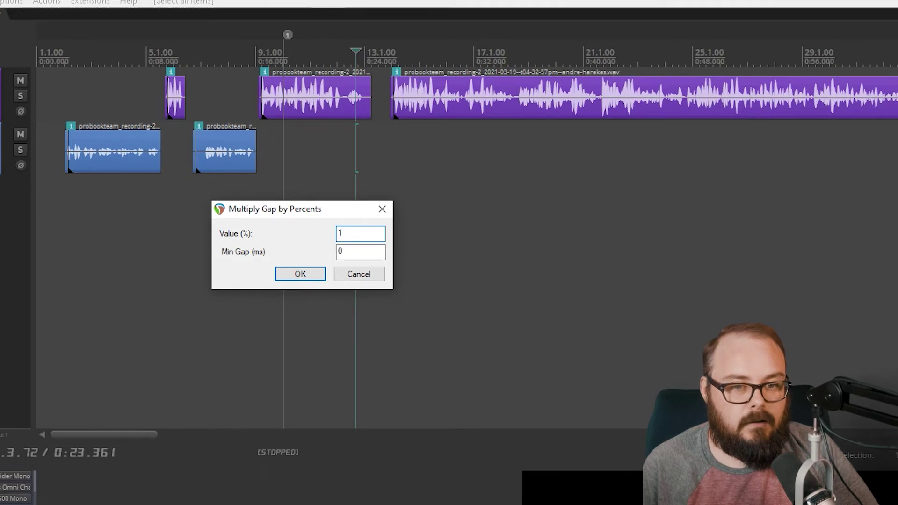
pyautogui.write('0')
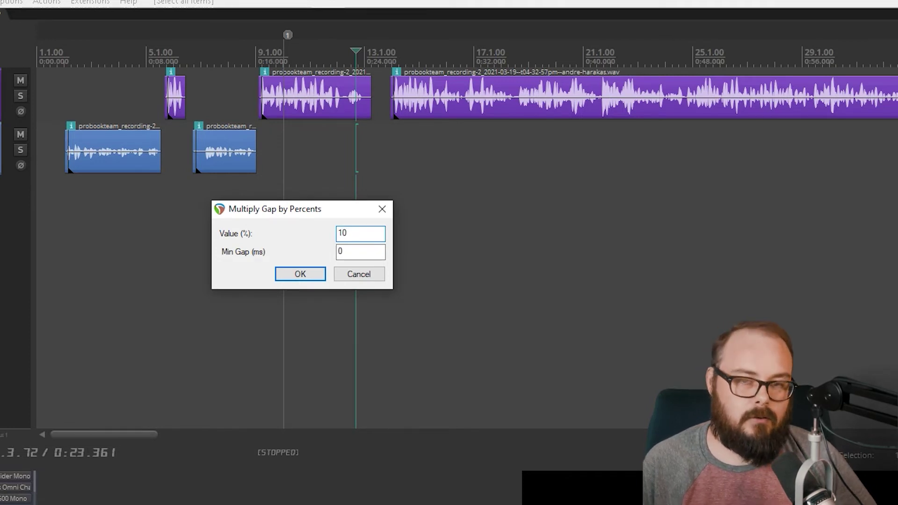
pyautogui.press('Return')
# - Run the gap multiplication again on the selected items with a value of -1 percent and inspect the item joins
pyautogui.press('m')
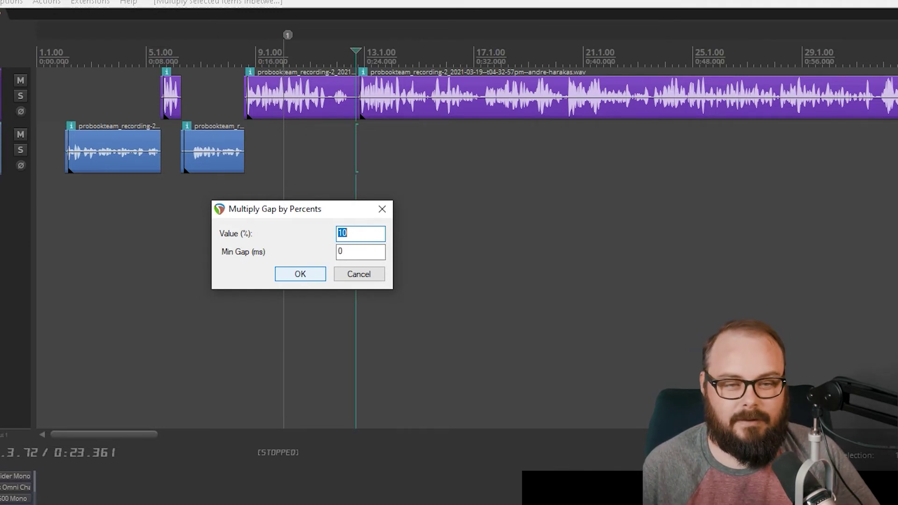
pyautogui.write('-1')
pyautogui.press('Return')
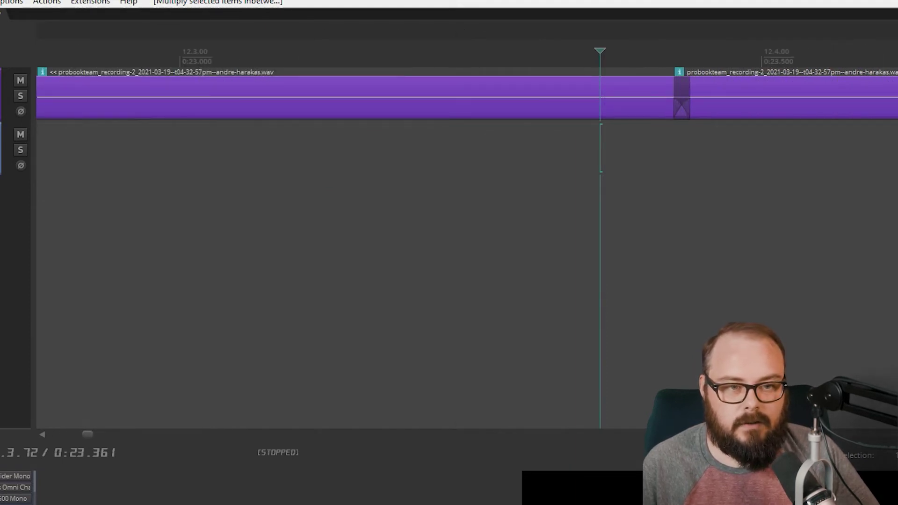
pyautogui.scroll(-15, 467, 247)
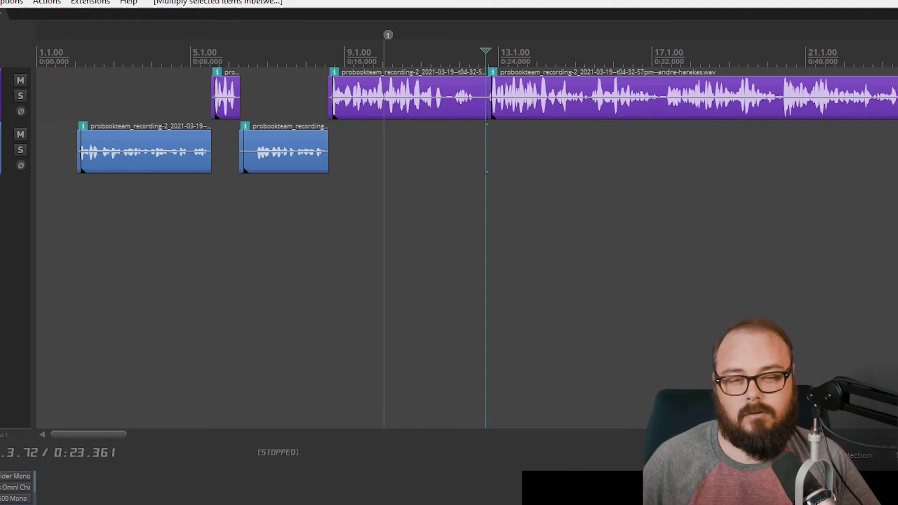
pyautogui.press('-')
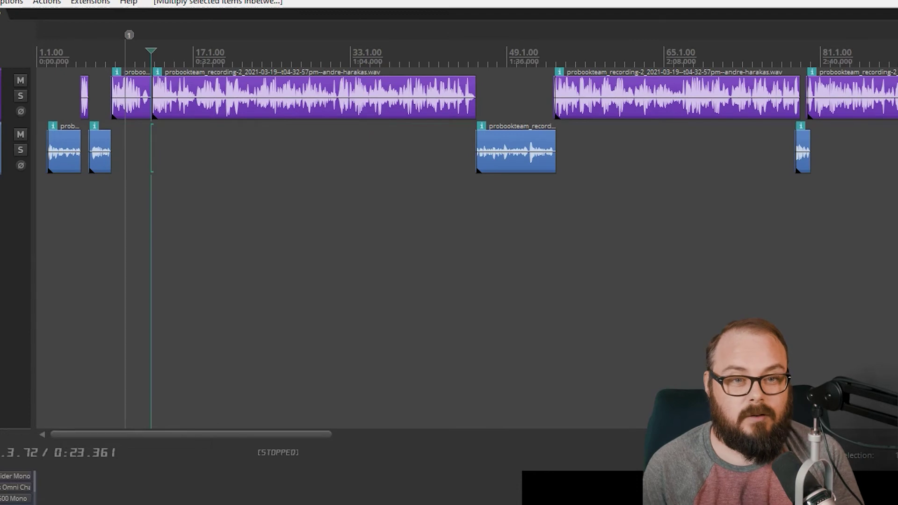
pyautogui.press('Return')
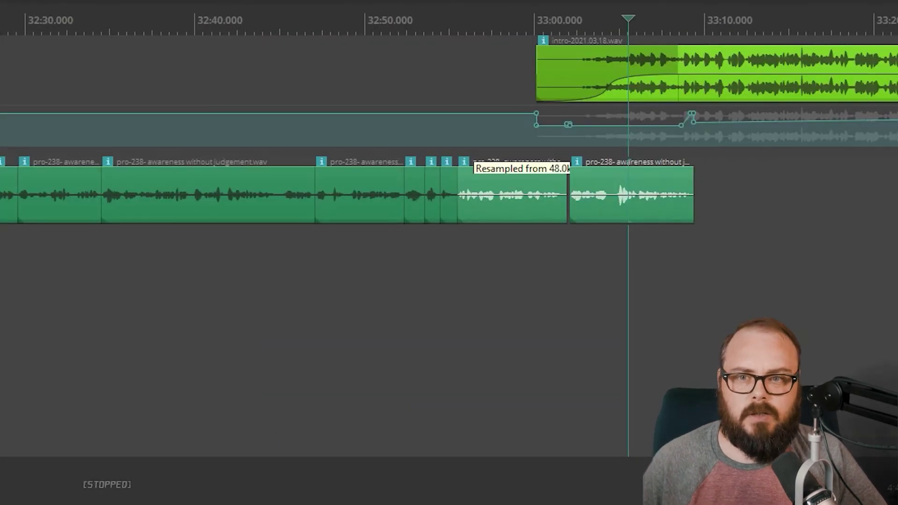
# - In the intro music project, try removing the gap between the two selected voice items near 33:00 across all tracks, undoing each attempt
pyautogui.click(588, 194)
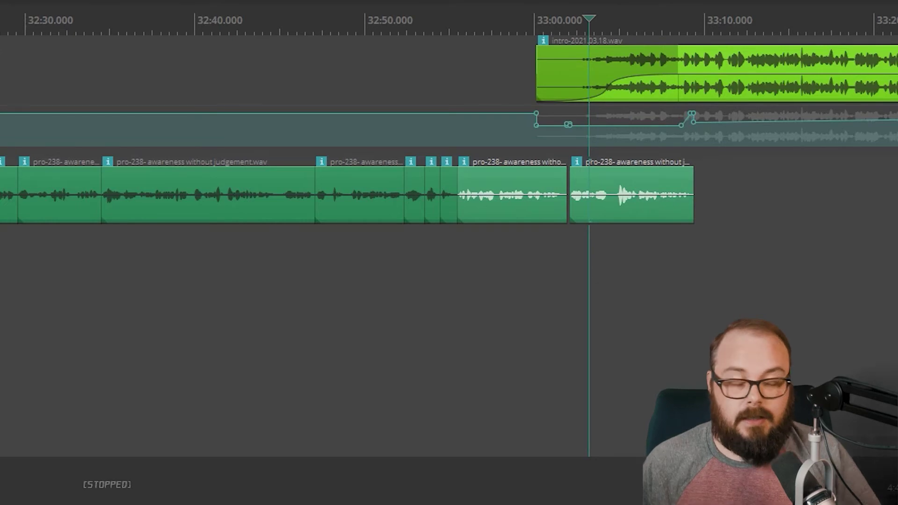
pyautogui.press('g')
pyautogui.press('Return')
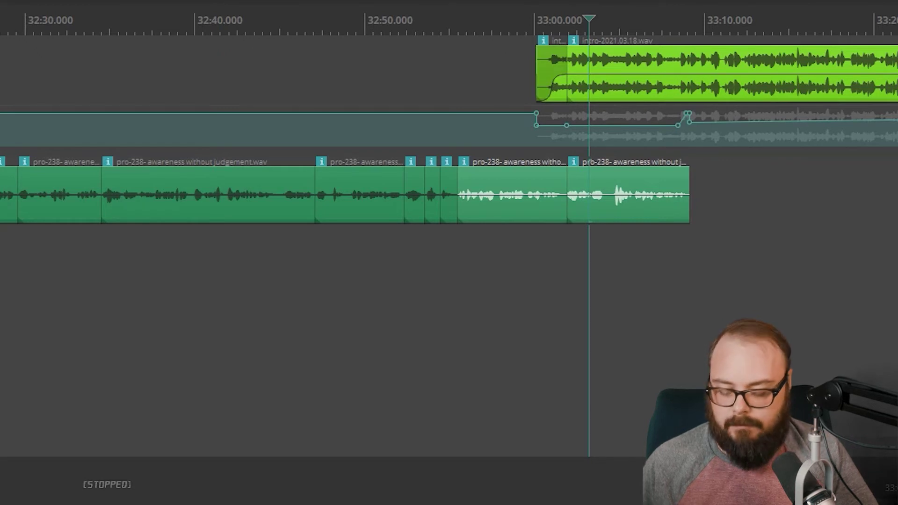
pyautogui.hotkey('ctrl', 'z')
pyautogui.press('g')
pyautogui.press('Return')
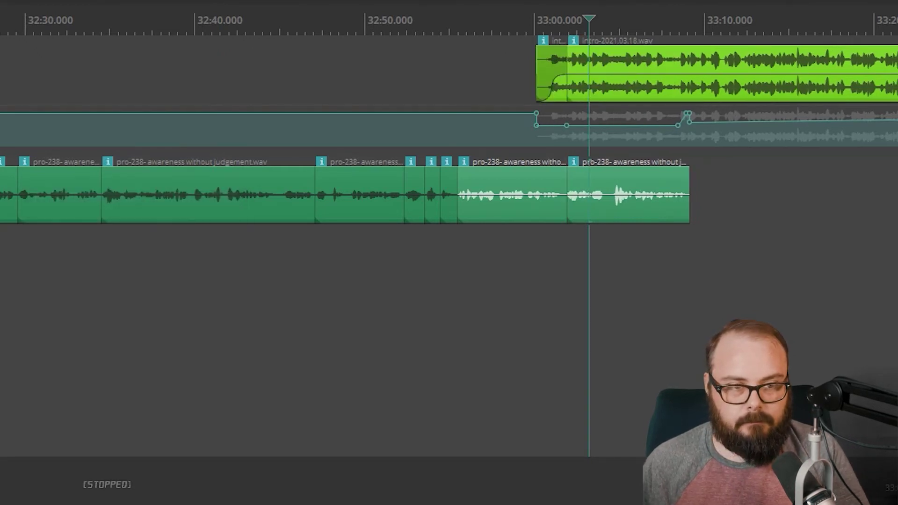
pyautogui.hotkey('ctrl', 'z')
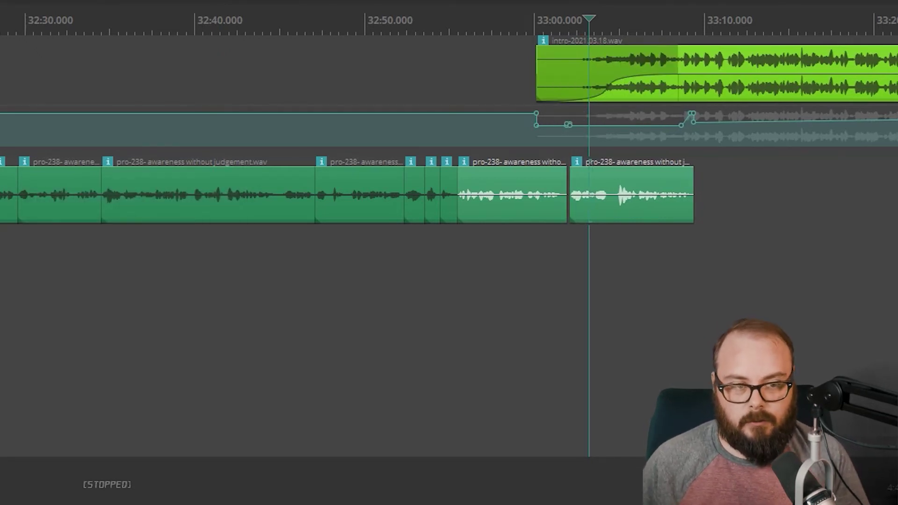
# - Remove the gap between the two selected voice items near 33:00 on their own track only
pyautogui.hotkey('shift', 'g')
pyautogui.press('Return')
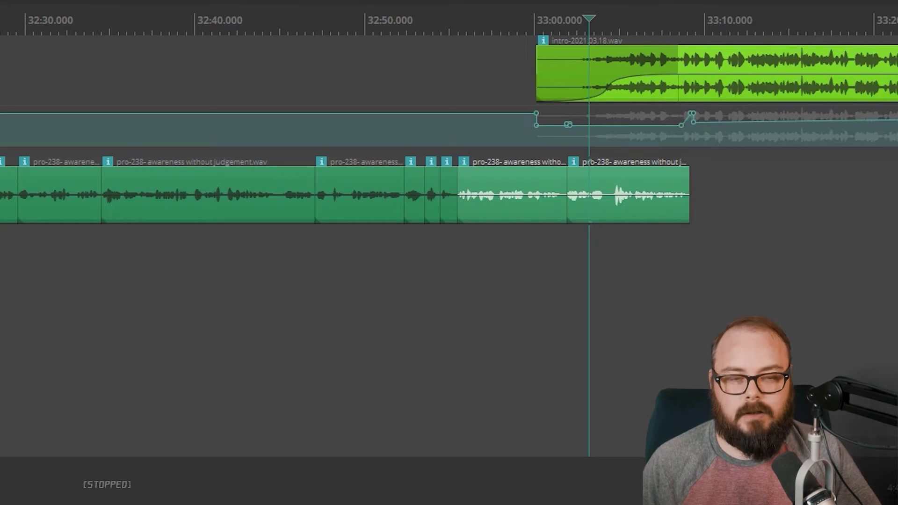
pyautogui.scroll(-5, 459, 194)
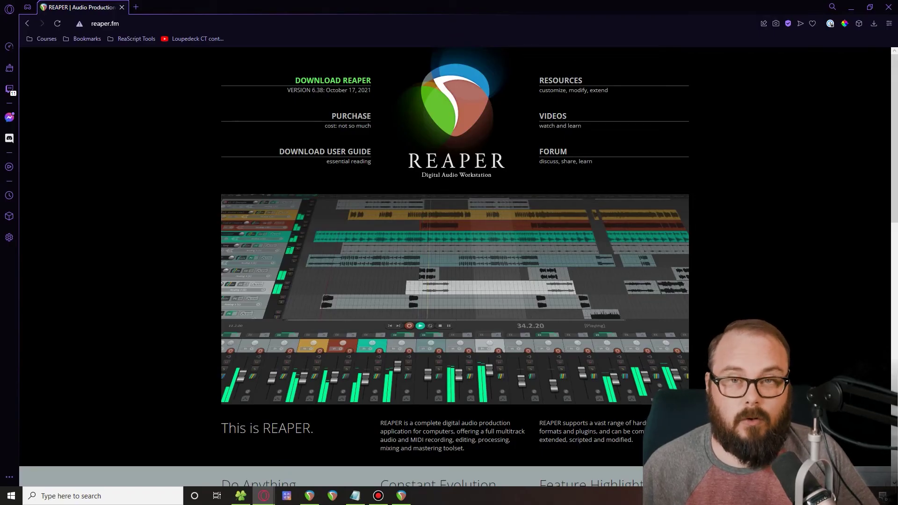
# - Open the ReaPack Package Manager site from the REAPER website's resources and download the Windows 64-bit version as reaper_reapack-x64.dll
pyautogui.moveTo(567, 91)
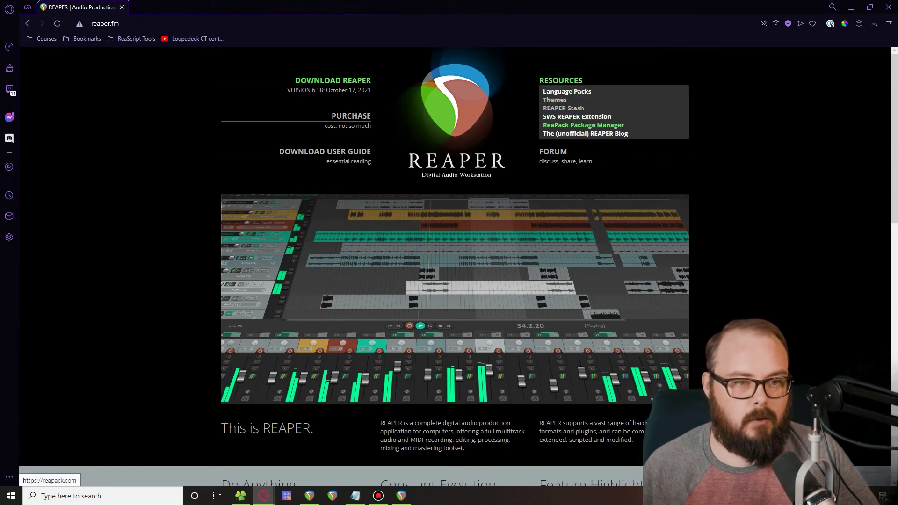
pyautogui.click(583, 125)
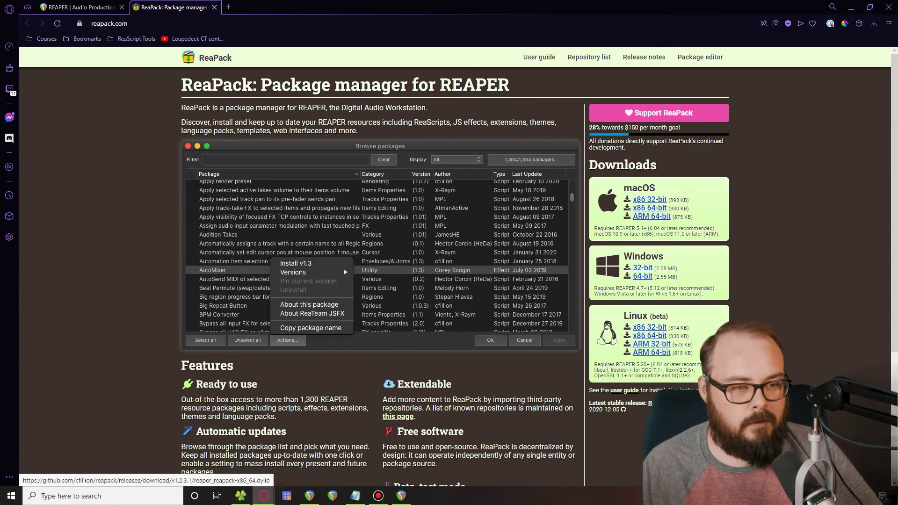
pyautogui.click(643, 275)
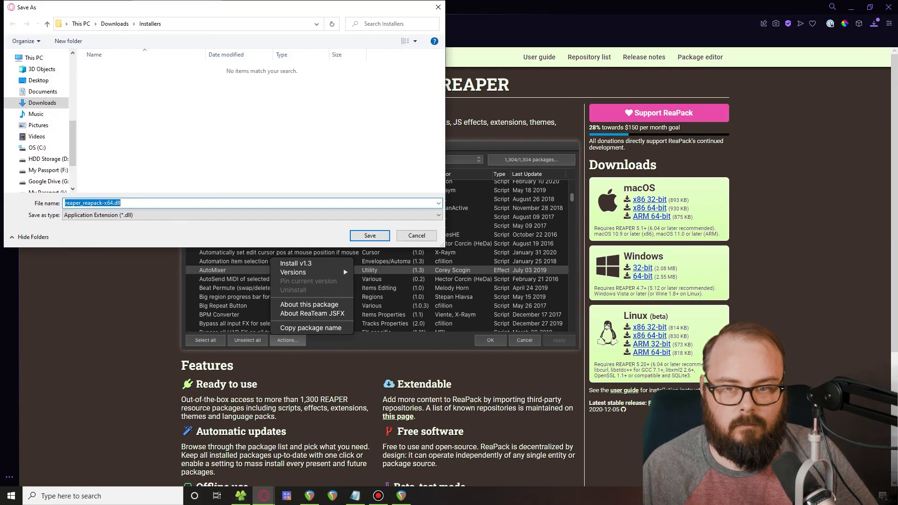
pyautogui.click(370, 236)
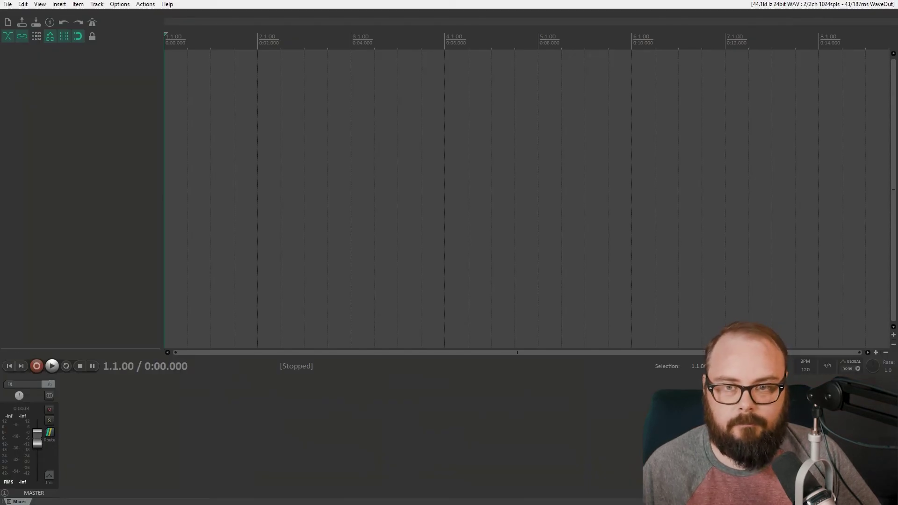
# - Show the REAPER resource path, move reaper_reapack-x64.dll into its UserPlugins folder, and close the folder window
pyautogui.click(120, 4)
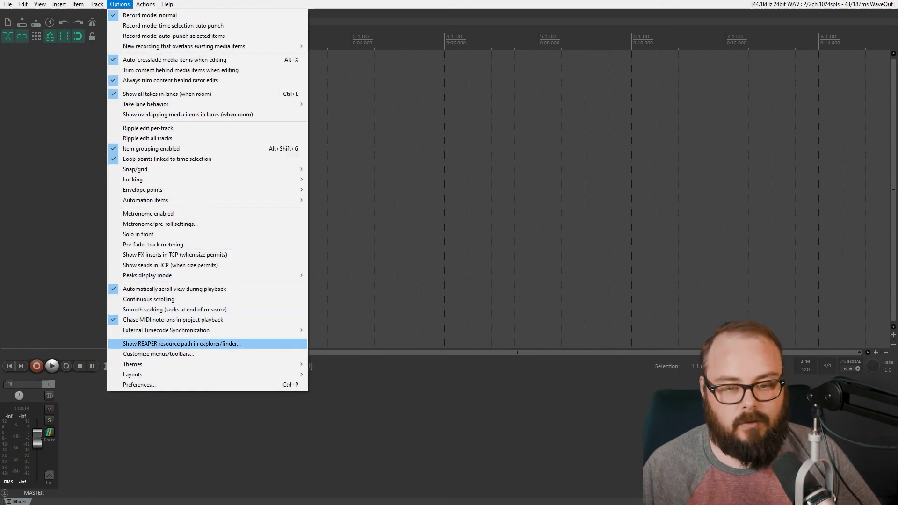
pyautogui.click(182, 344)
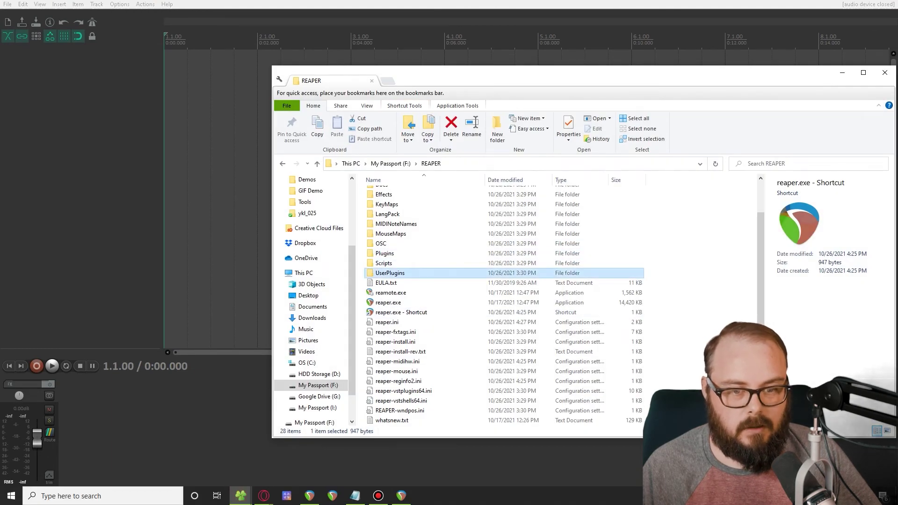
pyautogui.doubleClick(390, 273)
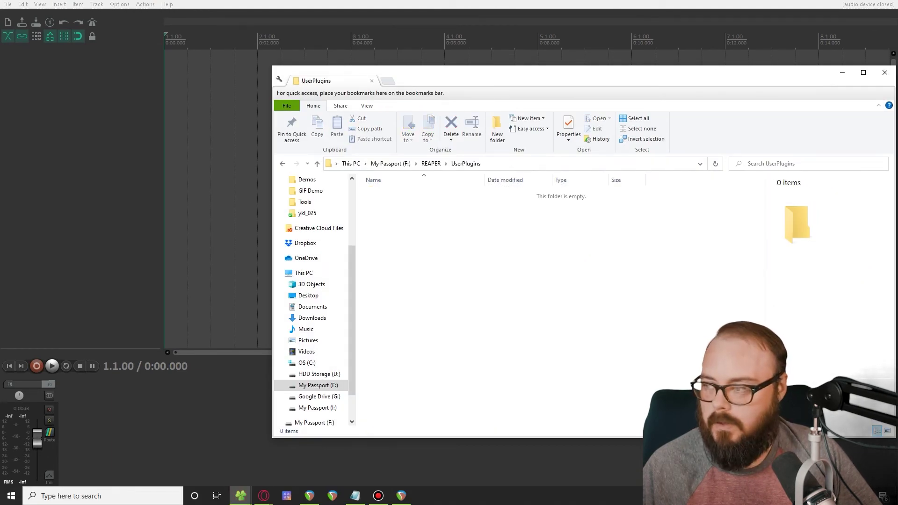
pyautogui.moveTo(897, 248); pyautogui.dragTo(471, 248)
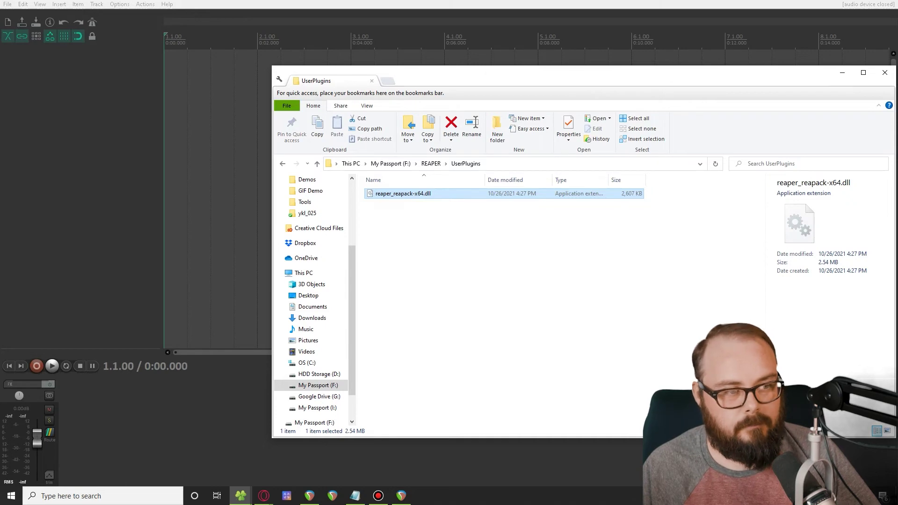
pyautogui.click(884, 72)
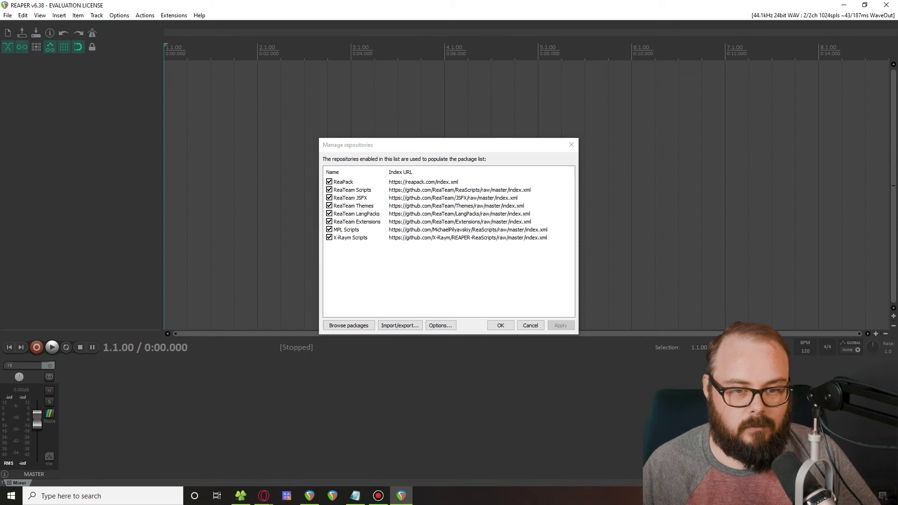
# - Disable all the default repositories in ReaPack's repository manager and close it
pyautogui.click(355, 238)
pyautogui.hotkey('ctrl', 'a')
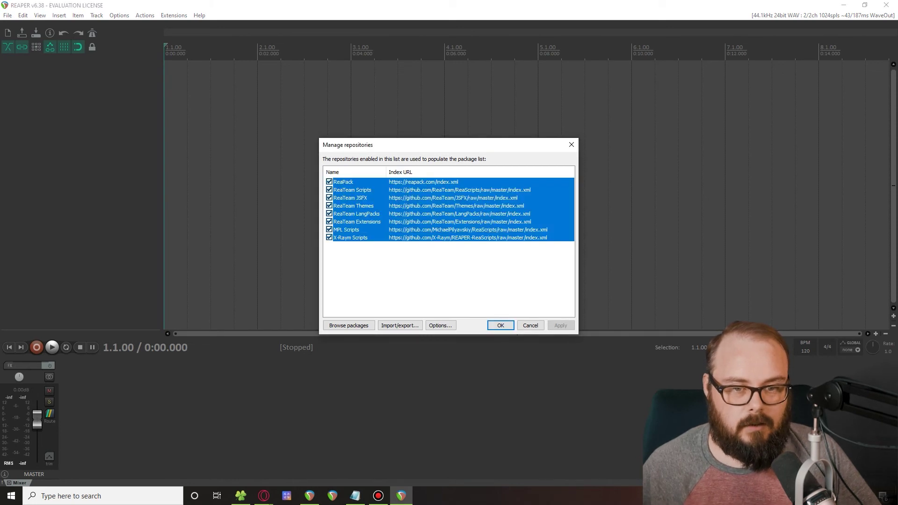
pyautogui.rightClick(338, 189)
pyautogui.click(329, 182)
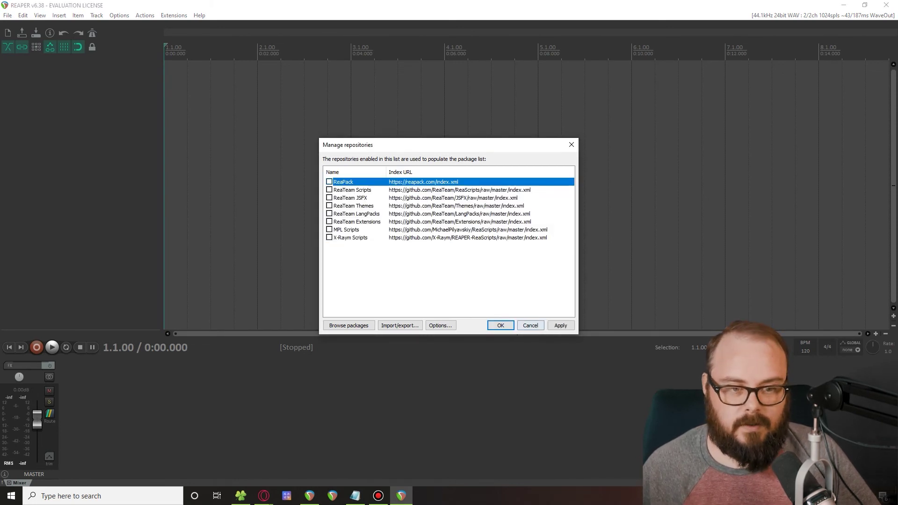
pyautogui.click(531, 326)
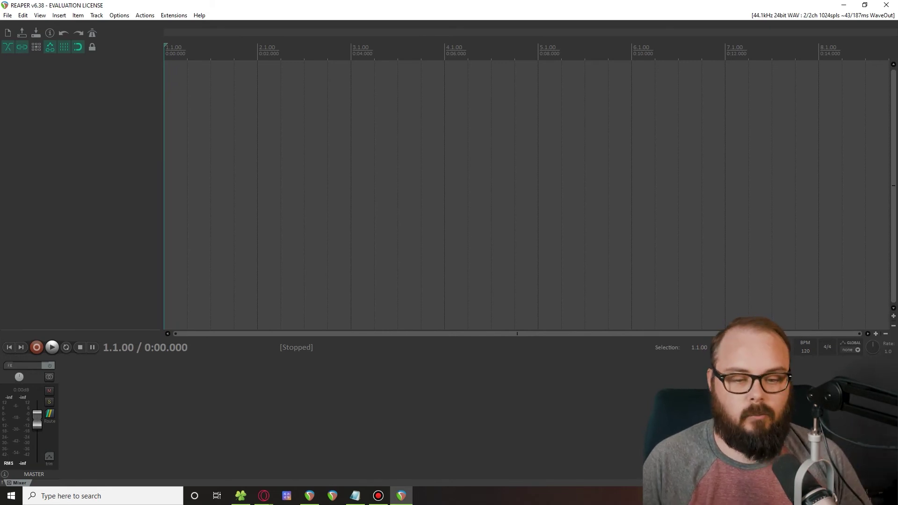
# - Switch to Opera, open the SWS REAPER Extension site from the REAPER website's resources, and download the Windows x64 installer, sws-2.12.1.3-Windows-x64.exe
pyautogui.click(263, 496)
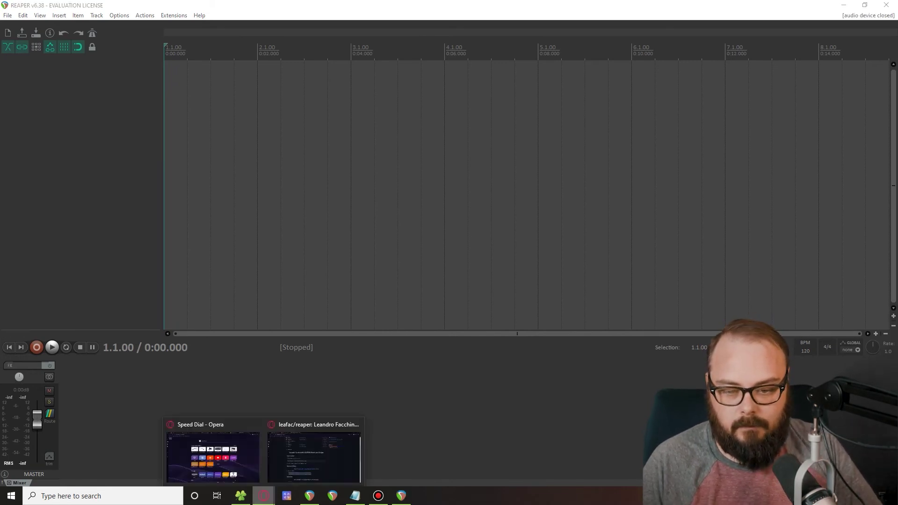
pyautogui.click(314, 457)
pyautogui.click(75, 8)
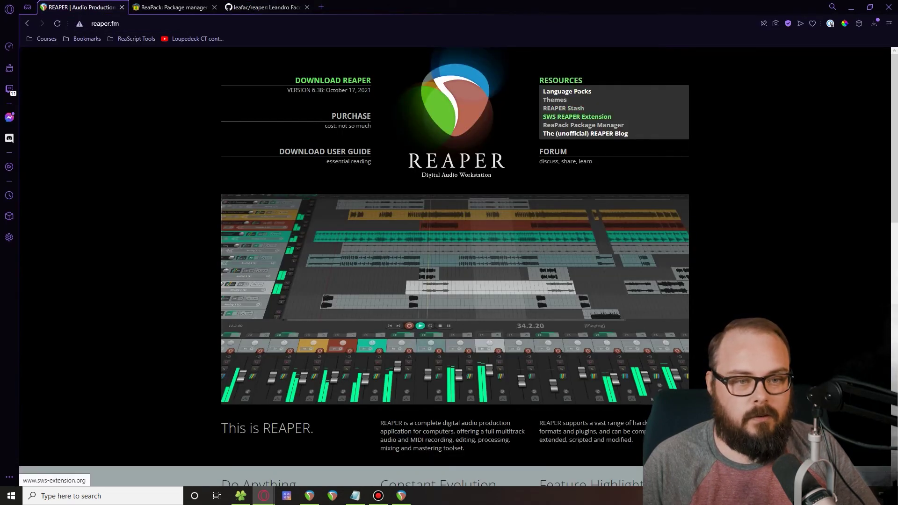
pyautogui.click(576, 116)
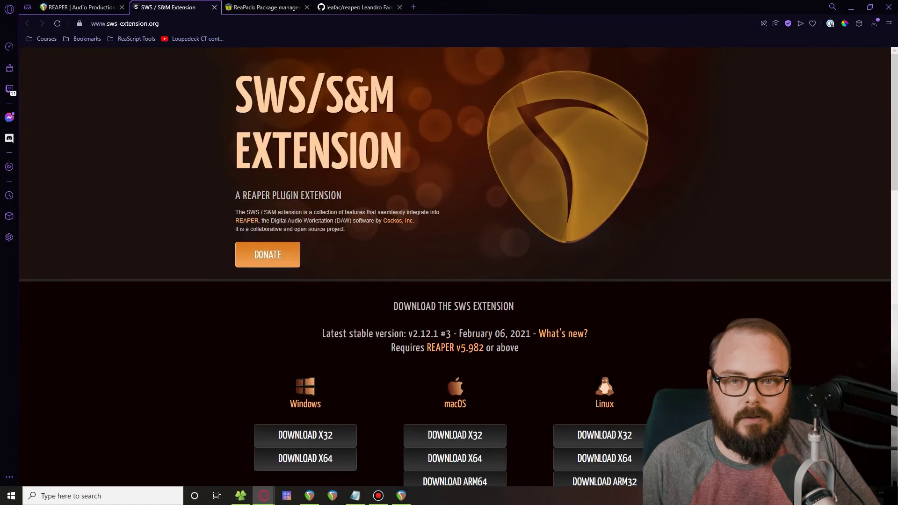
pyautogui.scroll(-4, 454, 267)
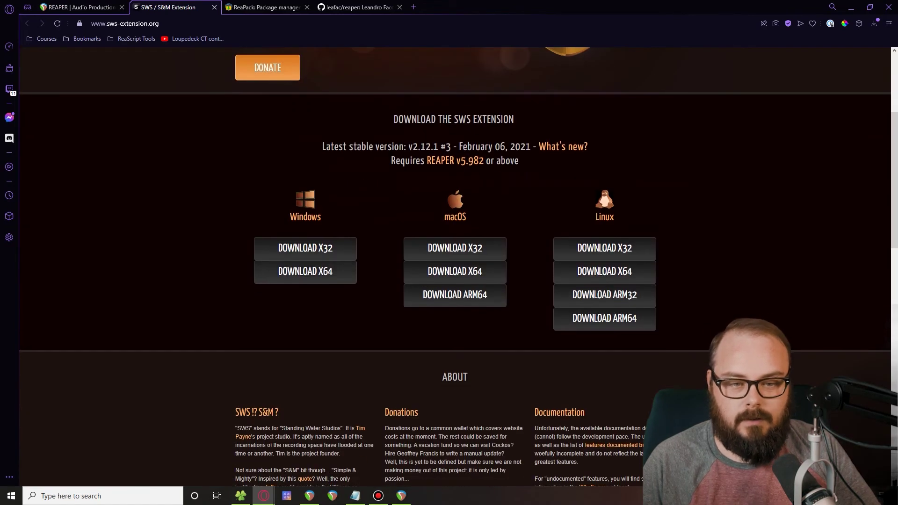
pyautogui.click(305, 271)
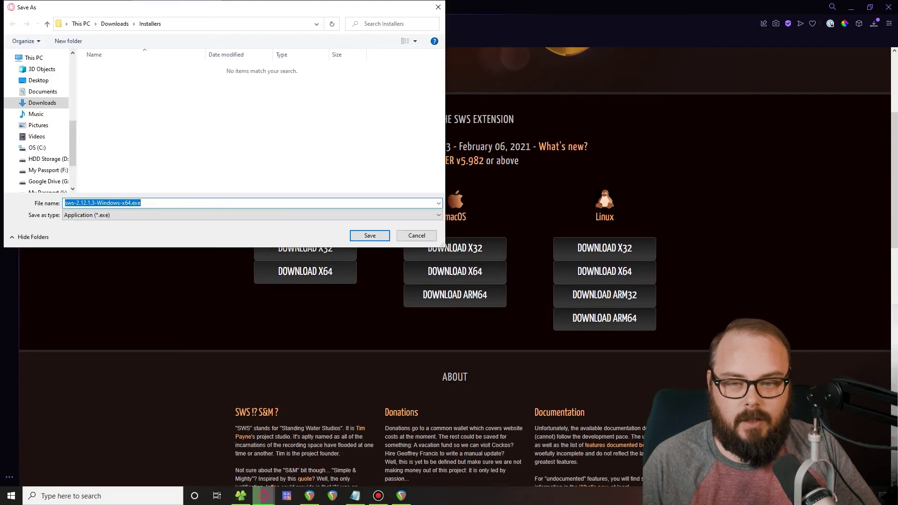
pyautogui.click(353, 235)
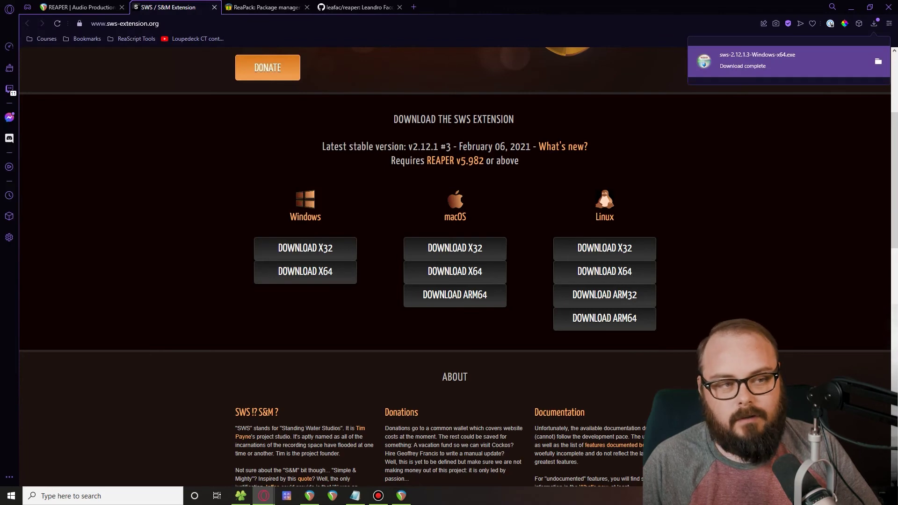
# - Run the downloaded SWS Extension installer from its folder, install it into F:\REAPER\, and close the setup
pyautogui.click(878, 62)
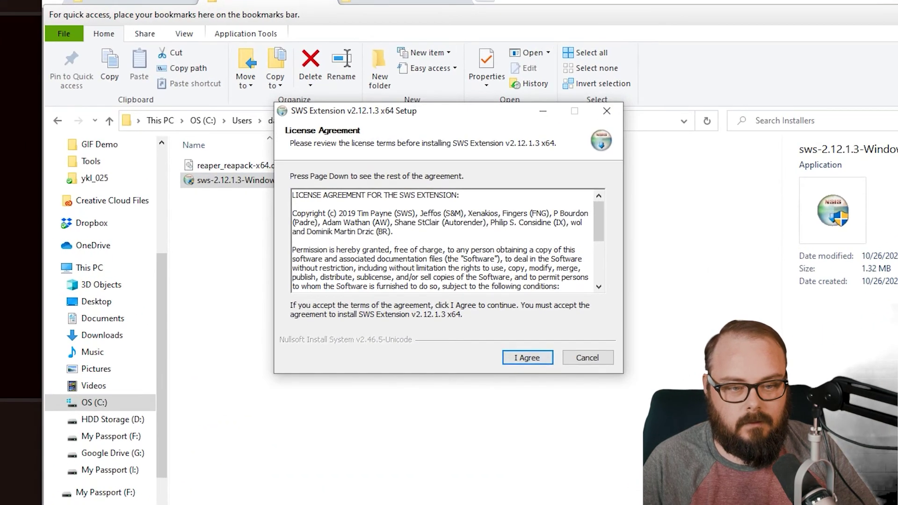
pyautogui.click(527, 357)
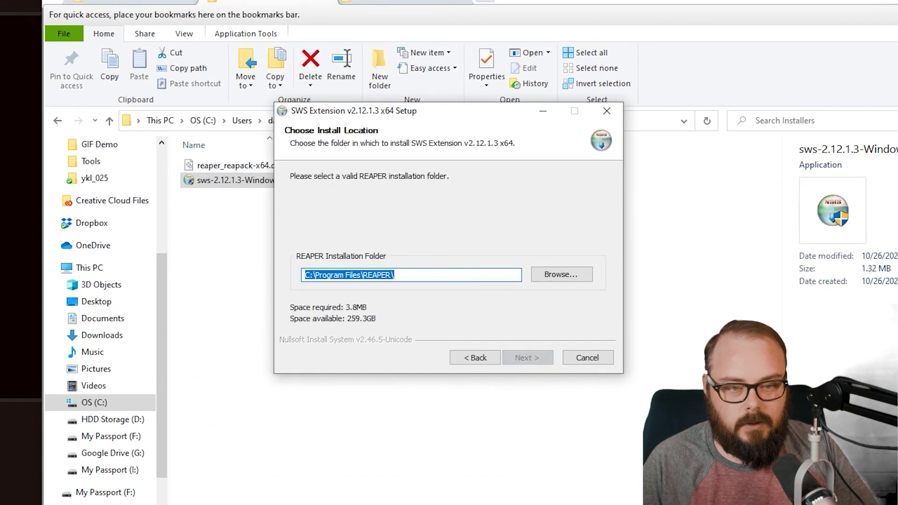
pyautogui.click(561, 273)
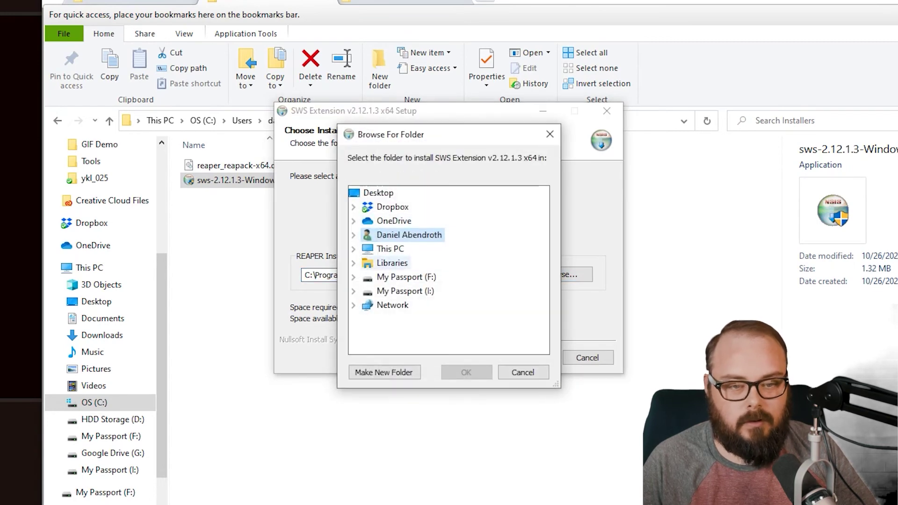
pyautogui.doubleClick(406, 277)
pyautogui.doubleClick(405, 319)
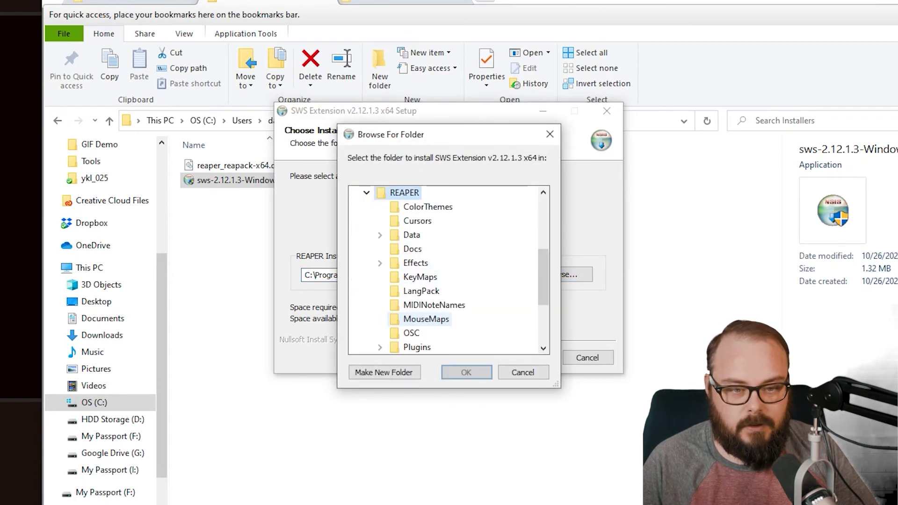
pyautogui.click(466, 372)
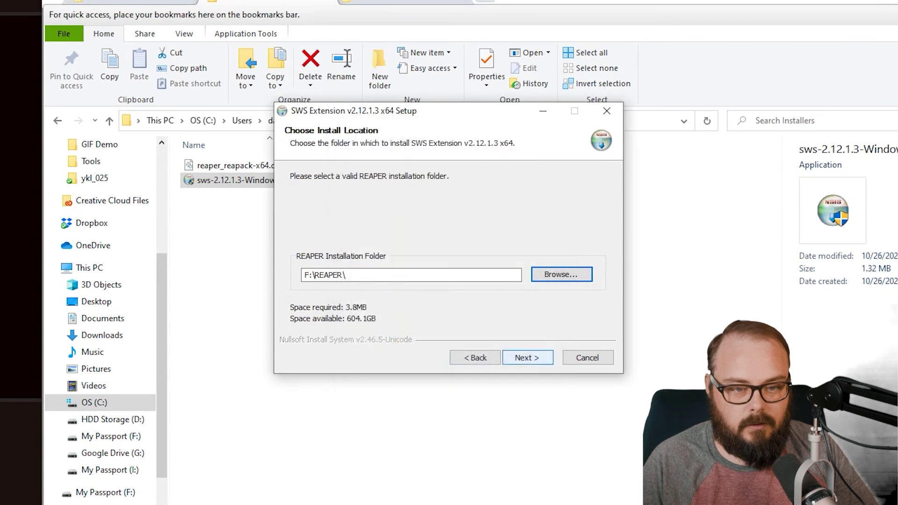
pyautogui.click(533, 357)
pyautogui.click(528, 357)
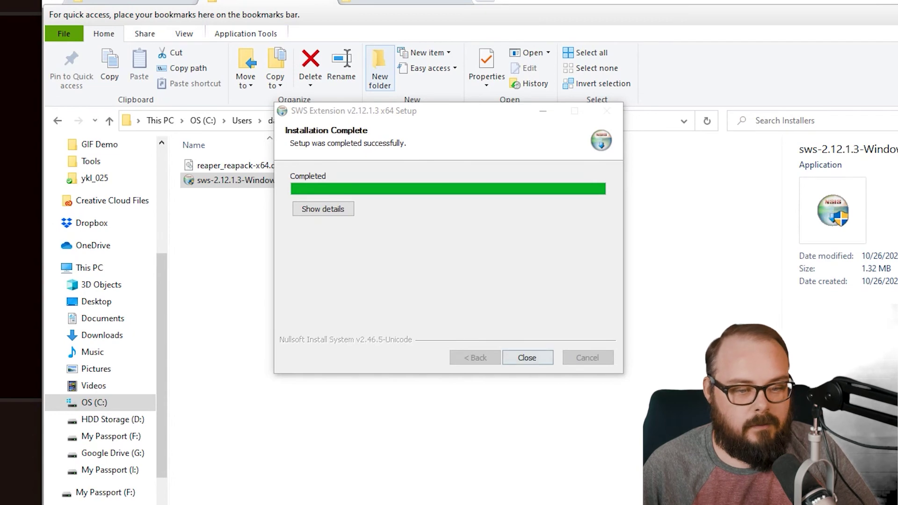
pyautogui.press('Return')
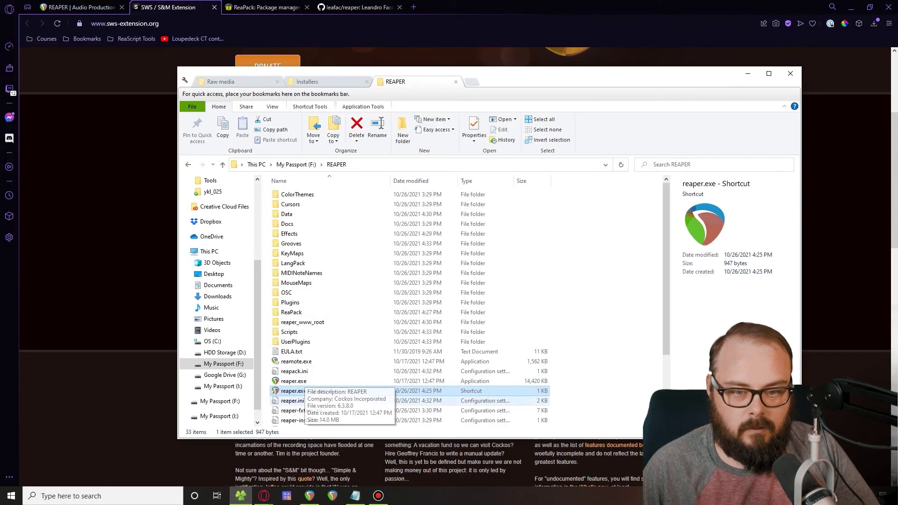
# - Launch REAPER from the reaper.exe shortcut in the F:\REAPER folder and check the available SWS extension commands
pyautogui.doubleClick(306, 390)
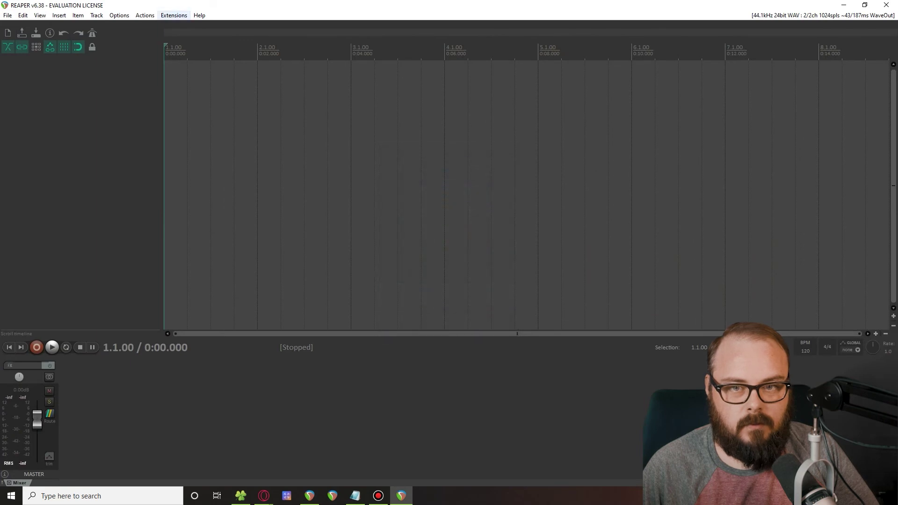
pyautogui.click(173, 16)
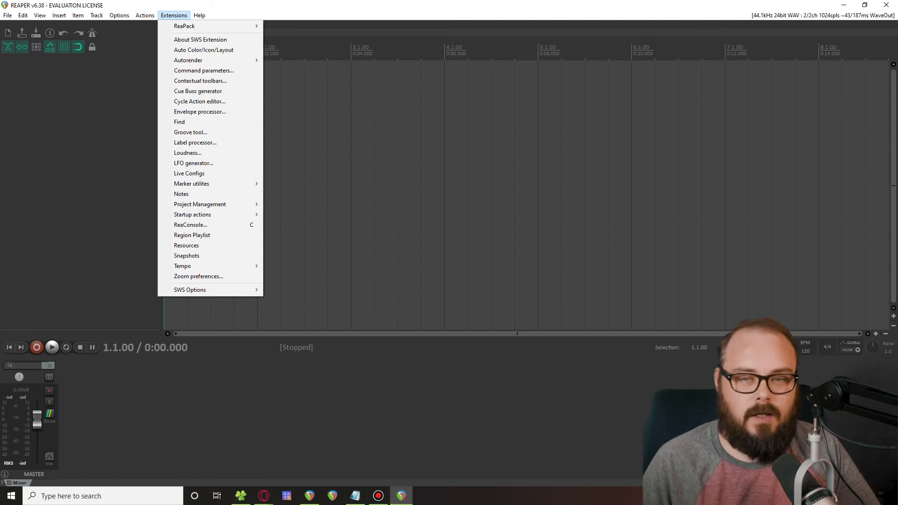
pyautogui.press('Escape')
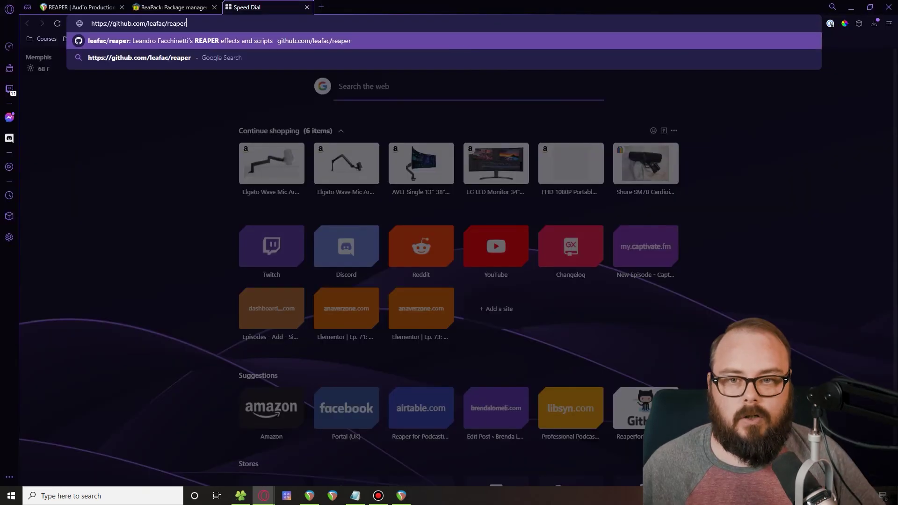
# - Open the github.com/leafac/reaper page in Opera and copy the ReaPack repository URL from its How to Install section
pyautogui.press('Return')
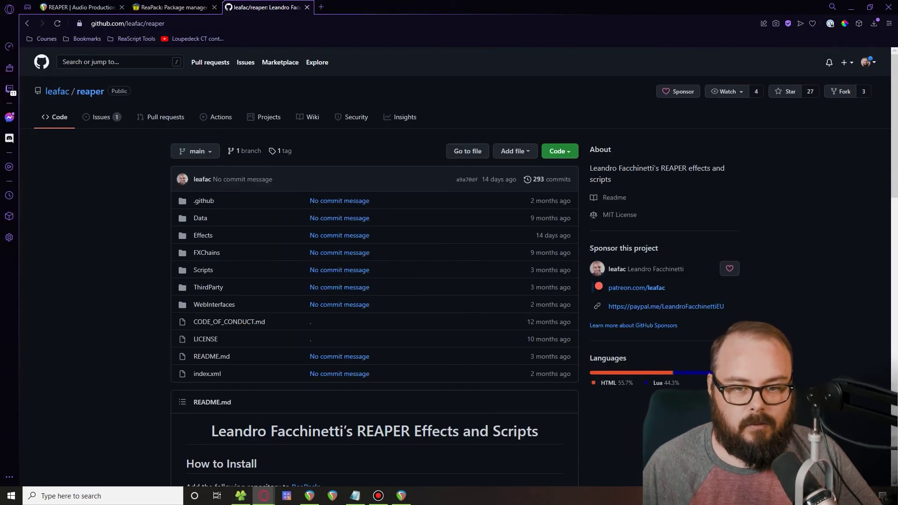
pyautogui.scroll(-5, 374, 266)
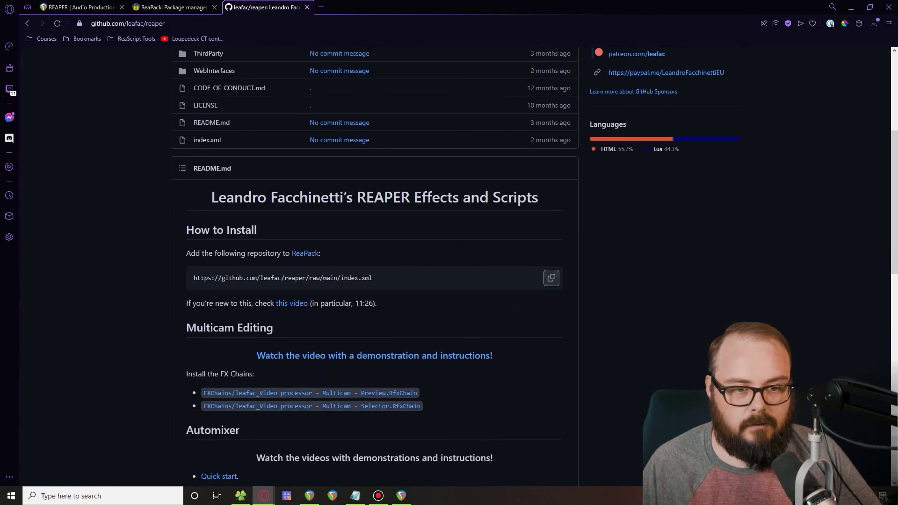
pyautogui.click(551, 278)
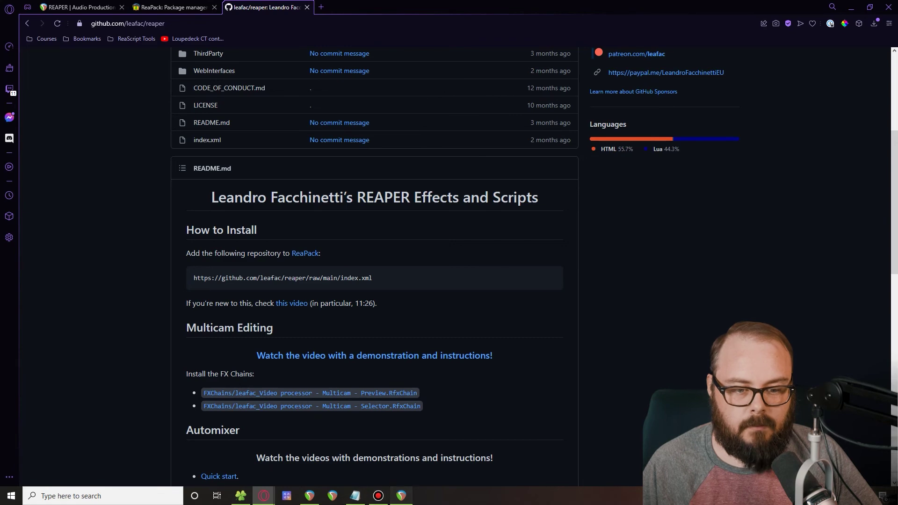
pyautogui.click(401, 496)
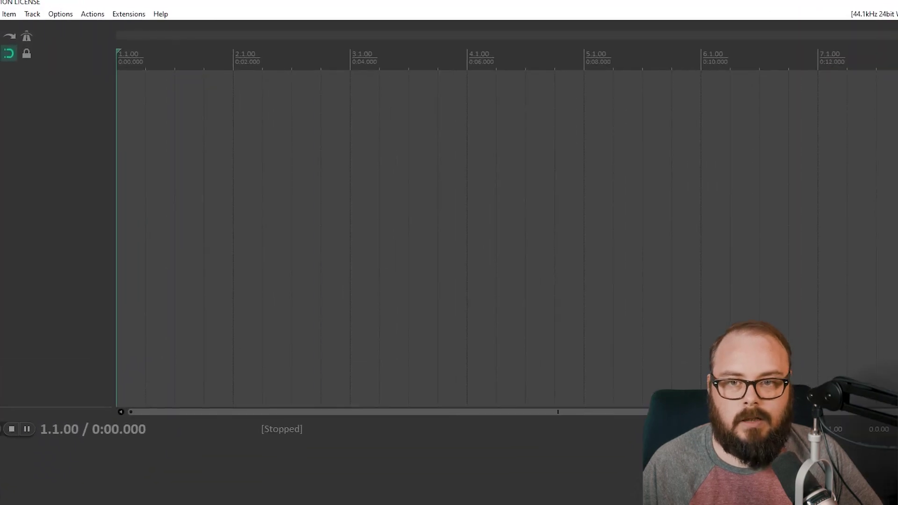
pyautogui.click(320, 140)
pyautogui.click(128, 14)
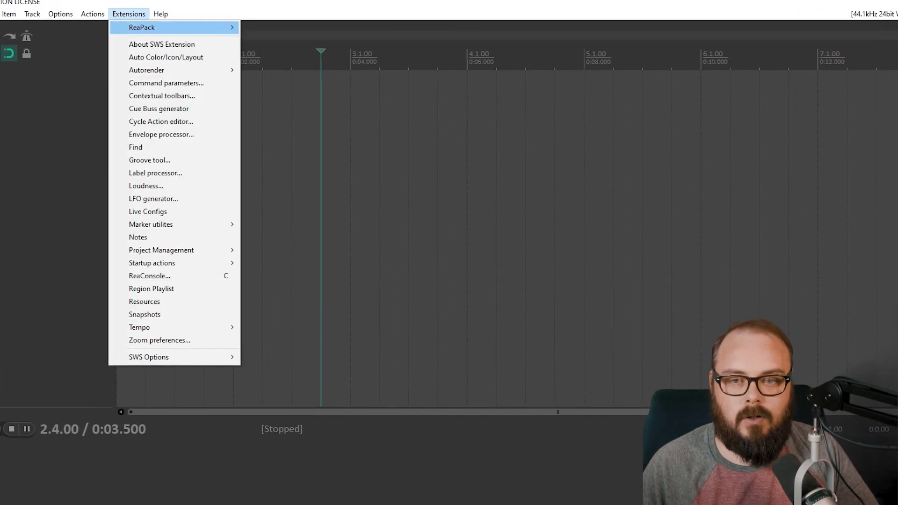
pyautogui.moveTo(140, 27)
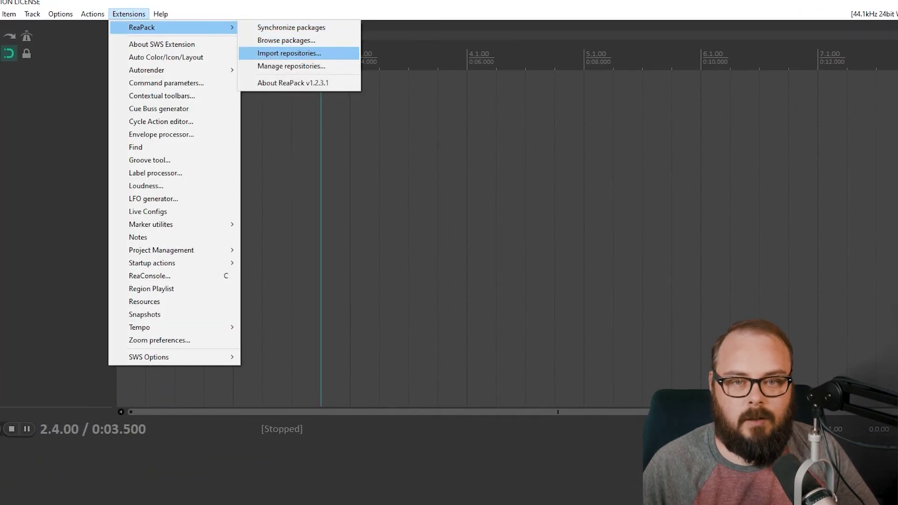
pyautogui.click(289, 53)
pyautogui.hotkey('ctrl', 'v')
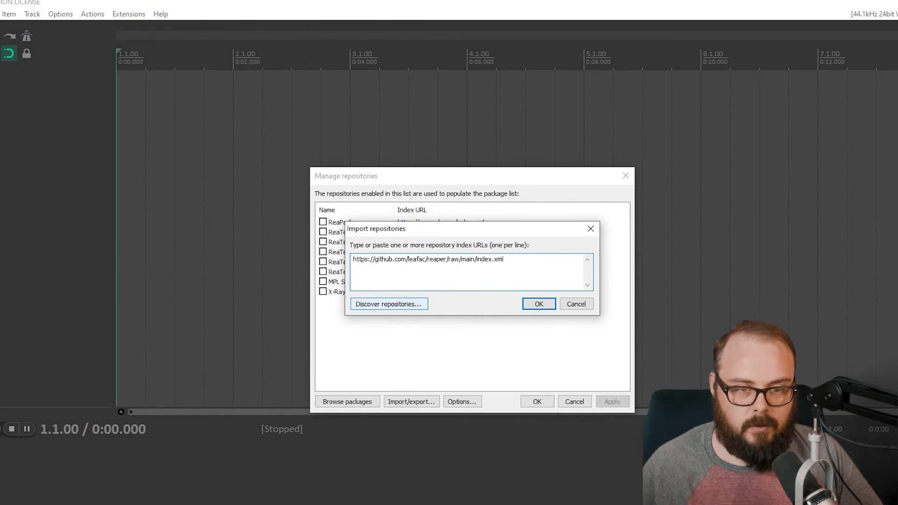
pyautogui.press('Return')
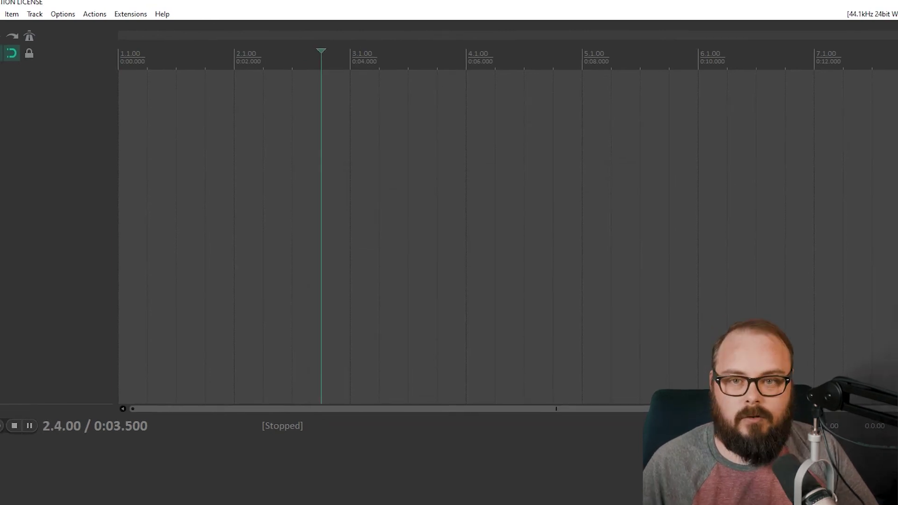
# - Enable installing new packages when synchronizing in ReaPack's repository manager, apply the change, and review the installed packages in the transaction report
pyautogui.click(129, 14)
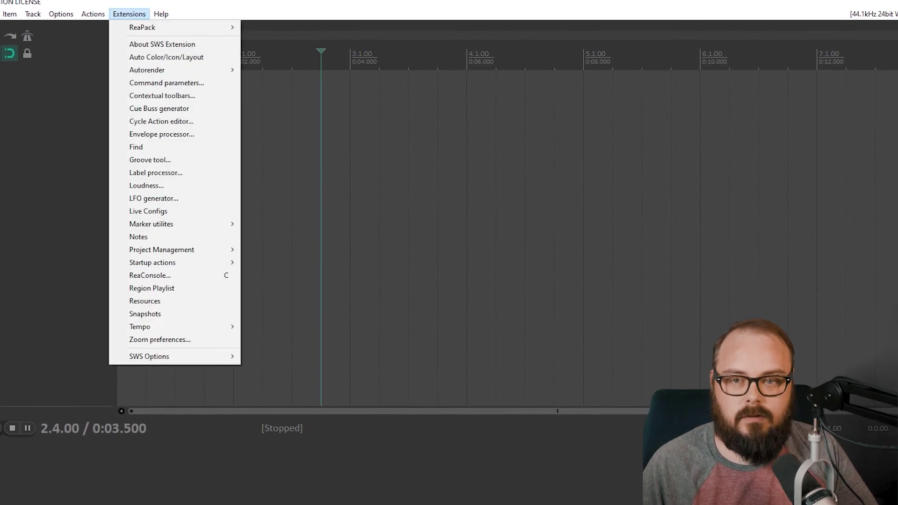
pyautogui.moveTo(142, 27)
pyautogui.click(290, 65)
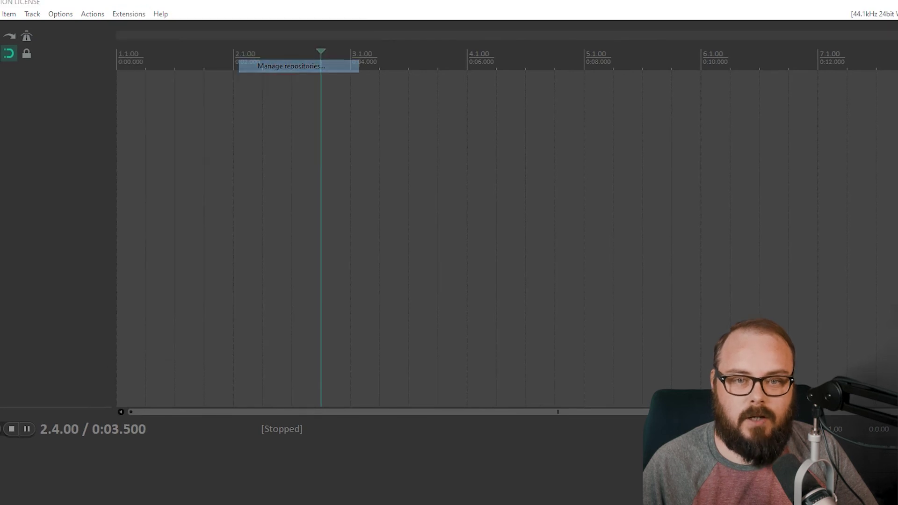
pyautogui.click(462, 401)
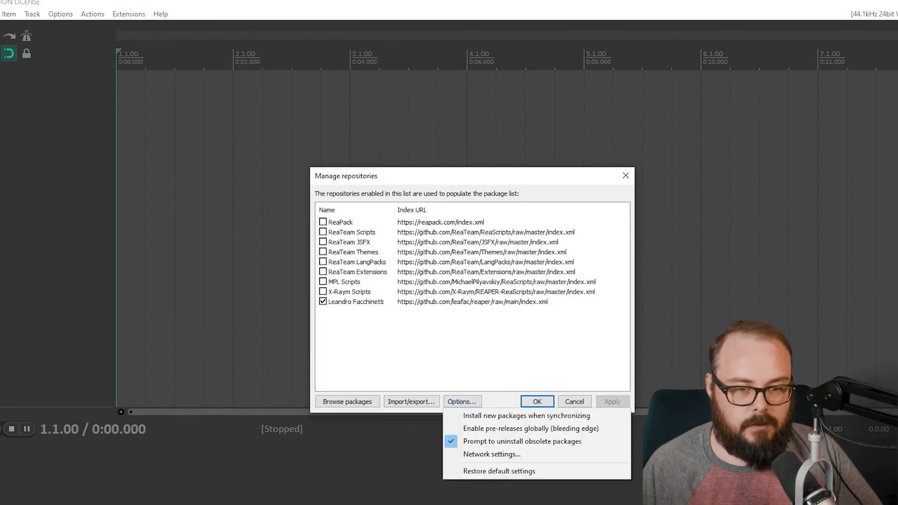
pyautogui.press('Return')
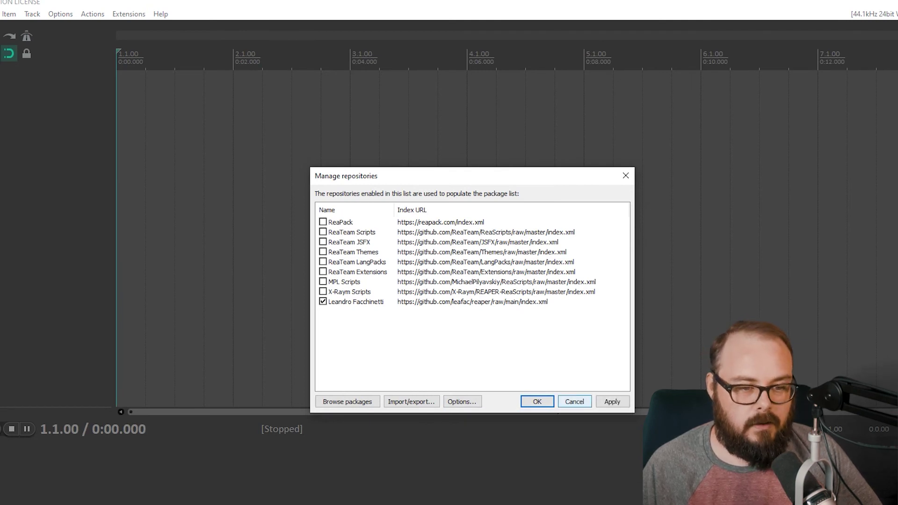
pyautogui.click(611, 401)
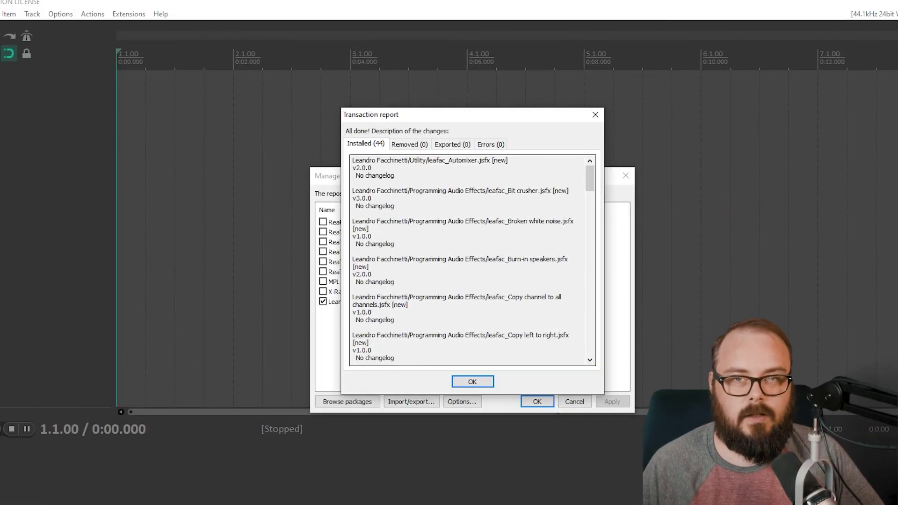
pyautogui.scroll(-20, 468, 259)
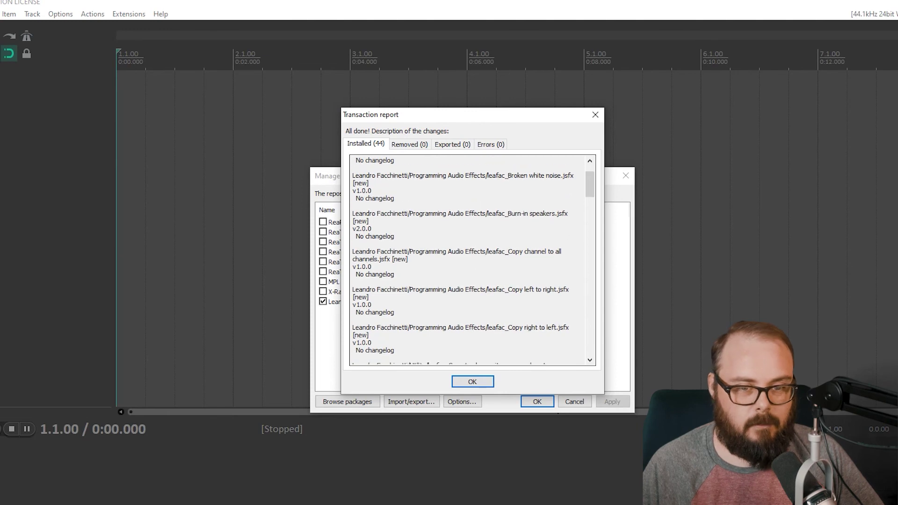
pyautogui.scroll(-20, 468, 260)
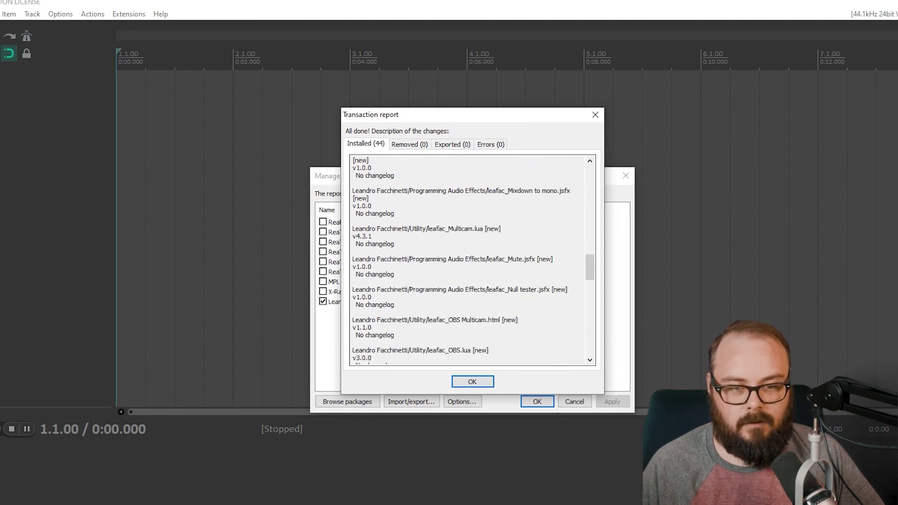
pyautogui.scroll(-5, 468, 260)
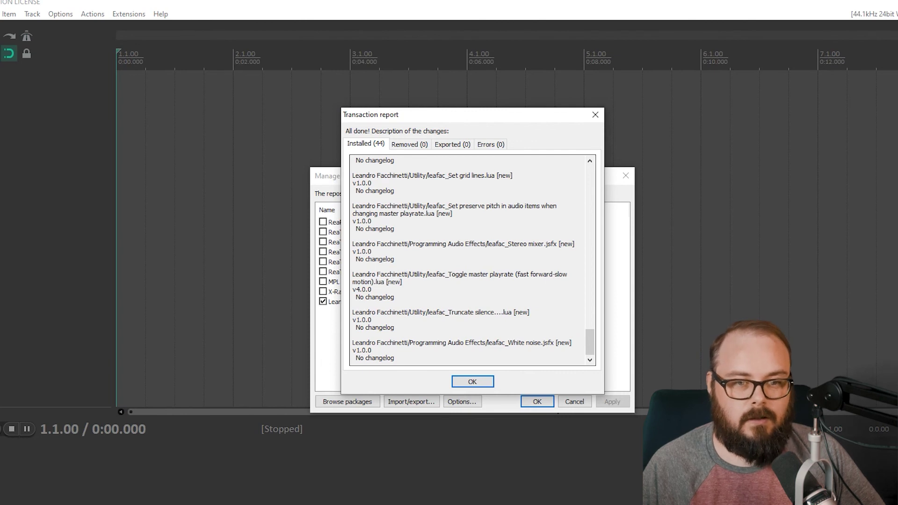
# - Check the removed, exported and installed lists in the transaction report, then close the report and the repository manager
pyautogui.click(409, 144)
pyautogui.click(452, 144)
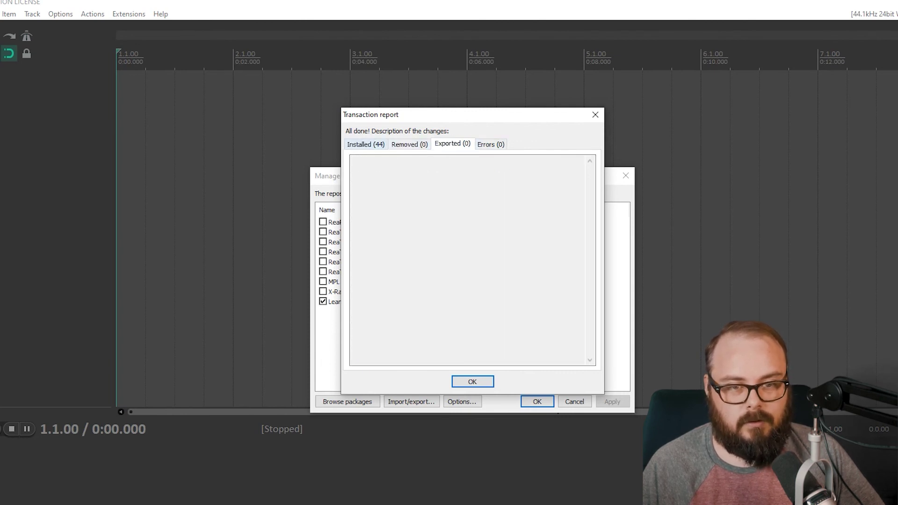
pyautogui.click(365, 144)
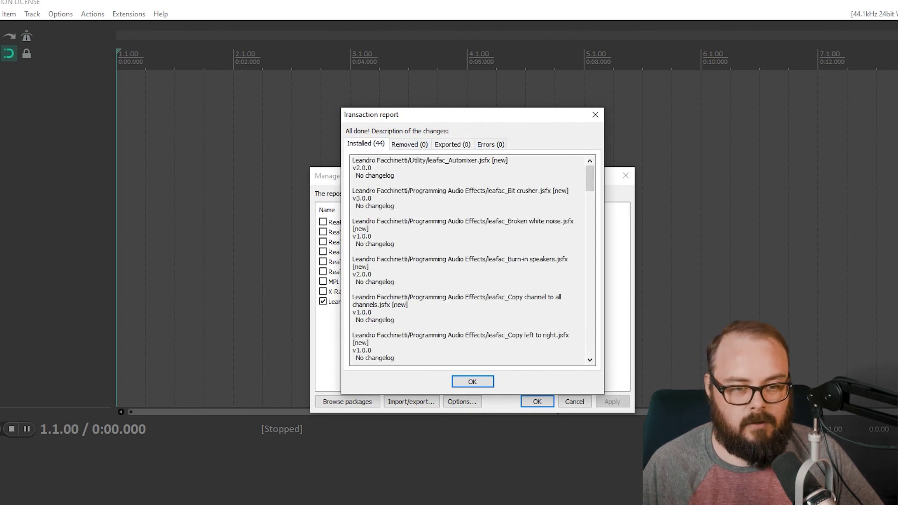
pyautogui.click(472, 381)
pyautogui.click(537, 401)
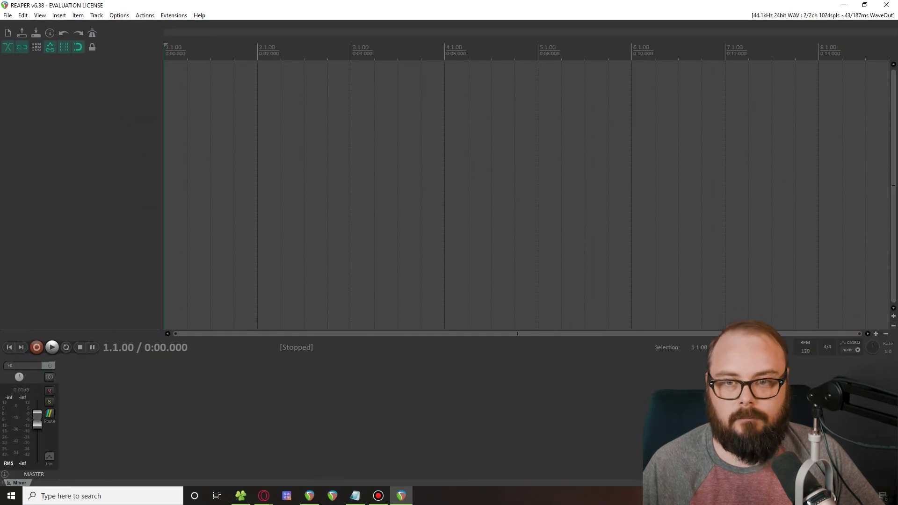
# - Open the action list, reposition its window over the arrange area, and look through the installed leafac scripts
pyautogui.click(92, 14)
pyautogui.click(170, 25)
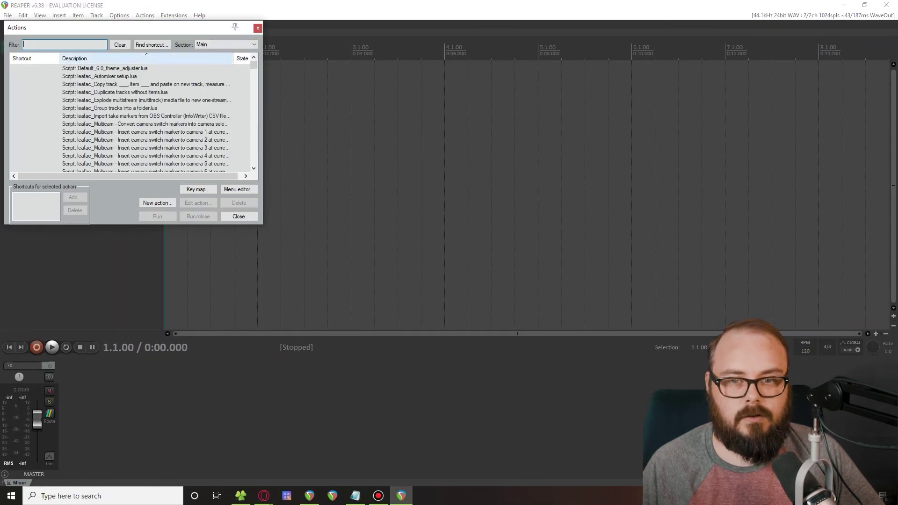
pyautogui.moveTo(170, 27); pyautogui.dragTo(441, 134)
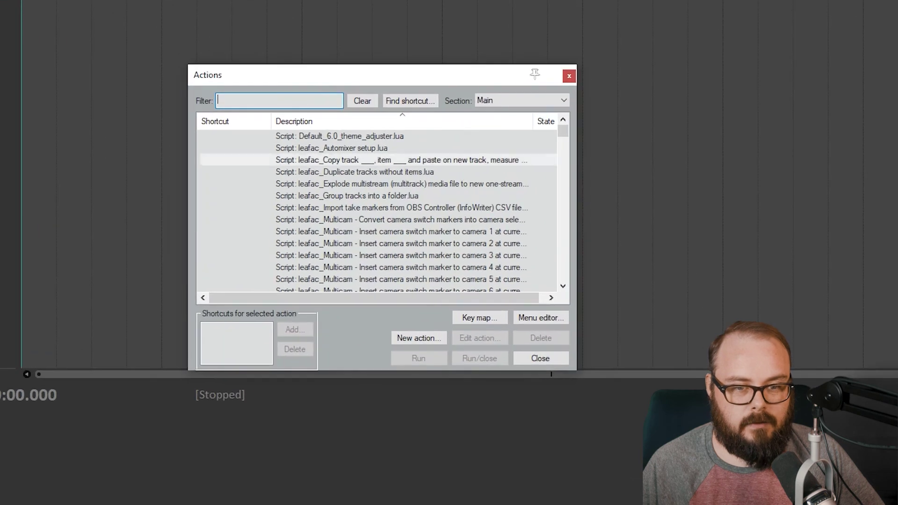
pyautogui.click(421, 191)
pyautogui.scroll(-1, 421, 191)
pyautogui.scroll(-15, 374, 210)
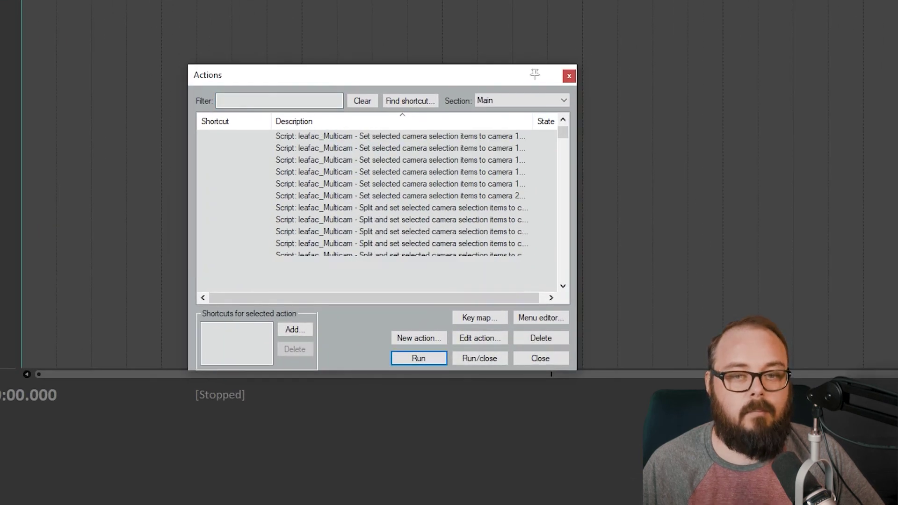
pyautogui.scroll(-20, 374, 211)
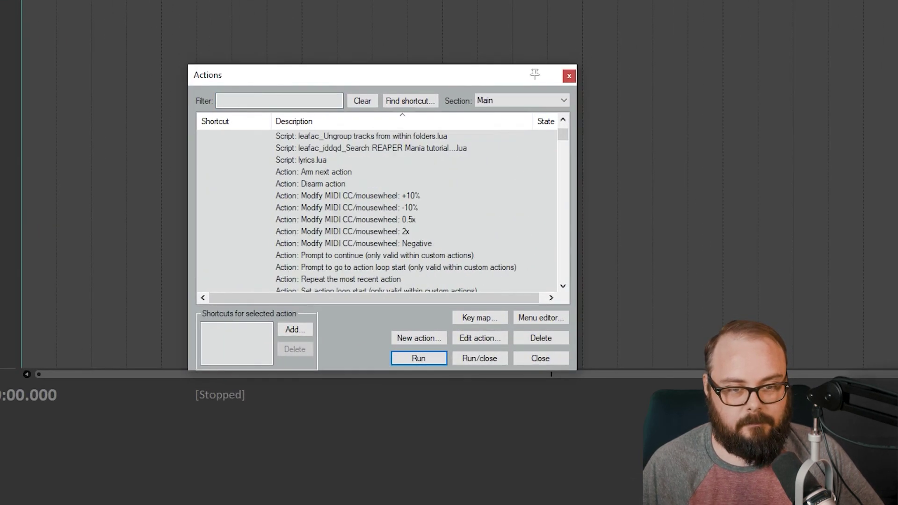
pyautogui.scroll(20, 374, 210)
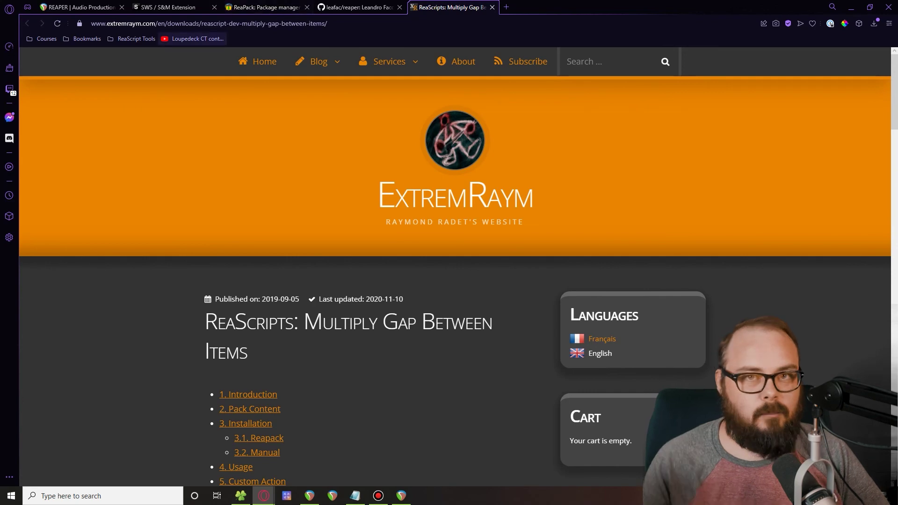
# - Read ExtremRaym's Multiply Gap Between Items page in Opera, from the introduction and pack content to the purchase options
pyautogui.scroll(-2, 455, 187)
pyautogui.scroll(-14, 454, 281)
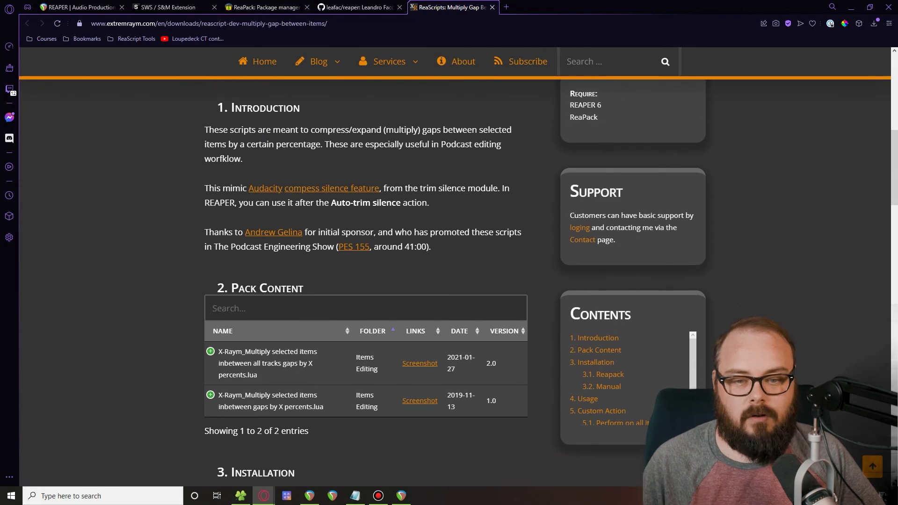
pyautogui.scroll(-12, 365, 280)
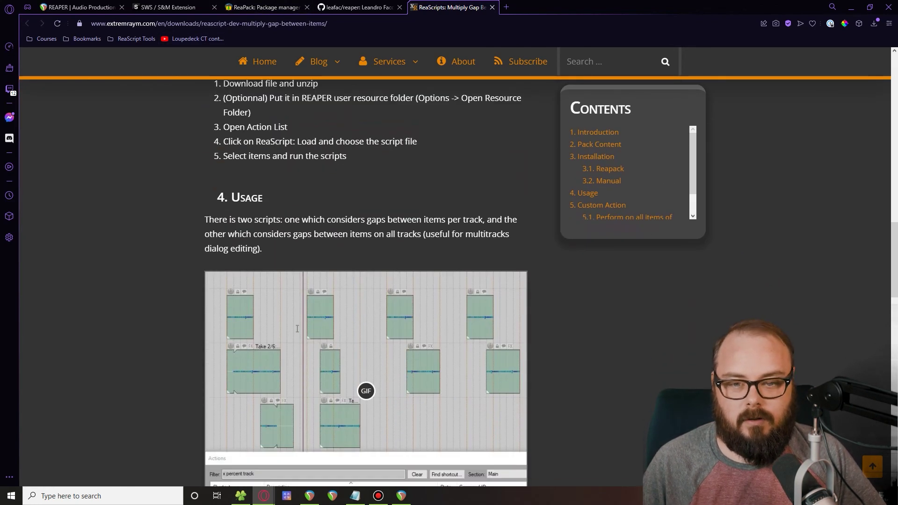
pyautogui.scroll(-8, 365, 280)
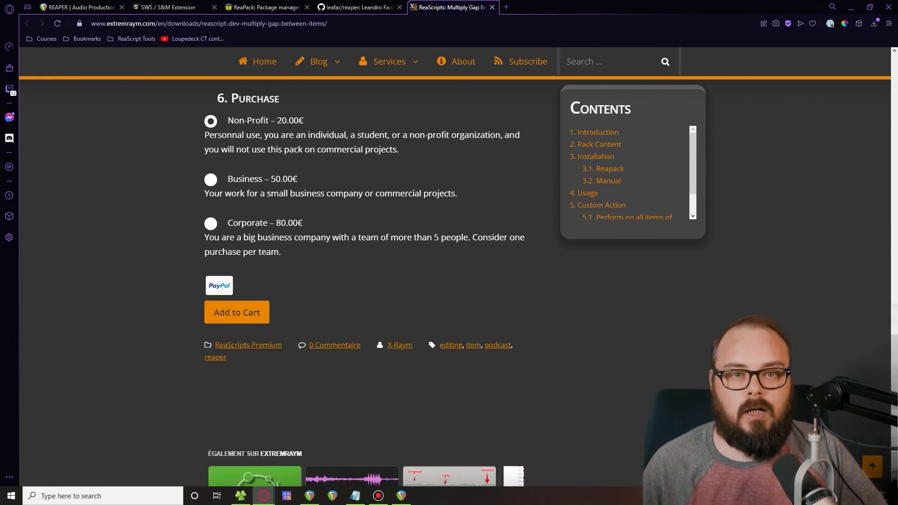
# - Switch back to REAPER, import the X-Raym Multiply Items Gap repository into ReaPack, and dismiss the transaction report
pyautogui.hotkey('alt', 'Tab')
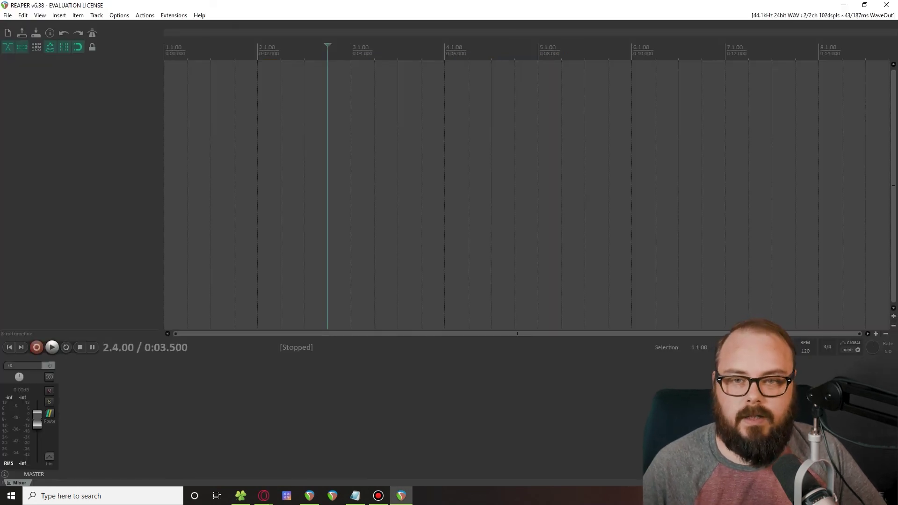
pyautogui.click(173, 15)
pyautogui.moveTo(187, 25)
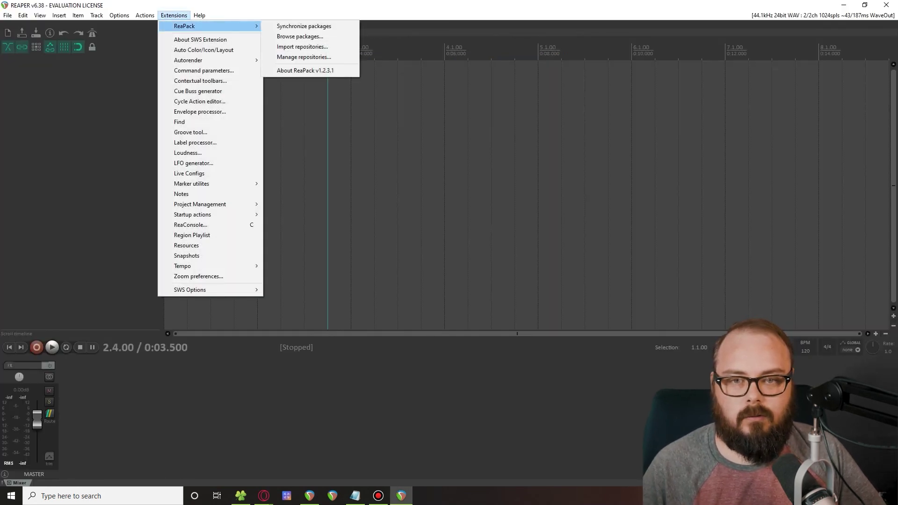
pyautogui.click(302, 46)
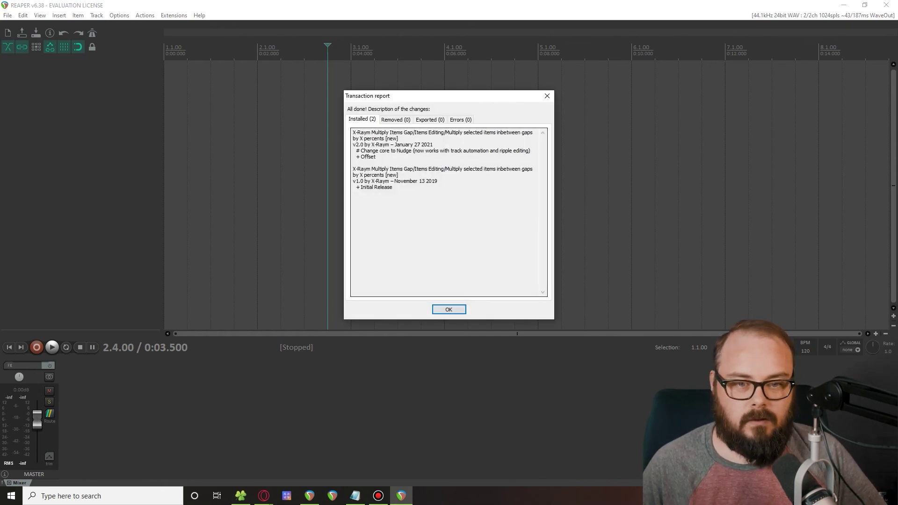
pyautogui.press('Return')
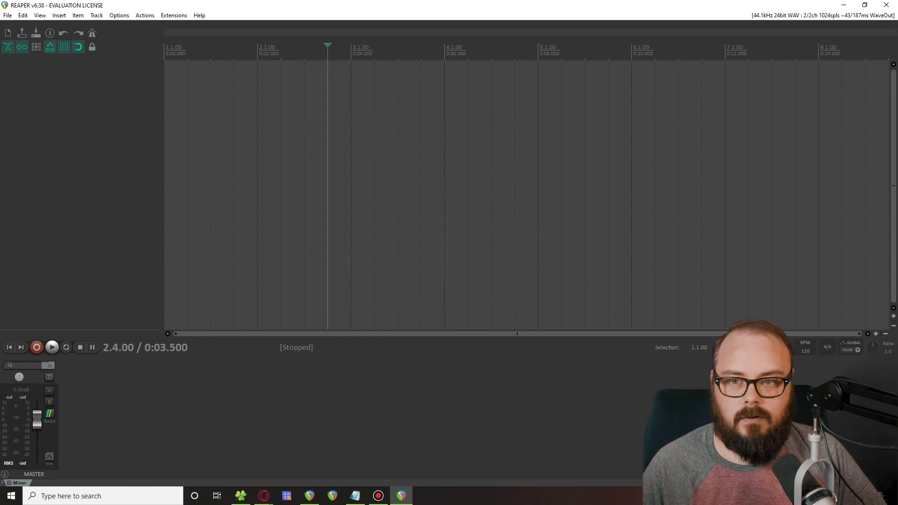
# - Open the action list and run the script X-Raym_Multiply selected items inbetween all tracks gaps by X percents.lua
pyautogui.hotkey('alt', 'a')
pyautogui.press('Return')
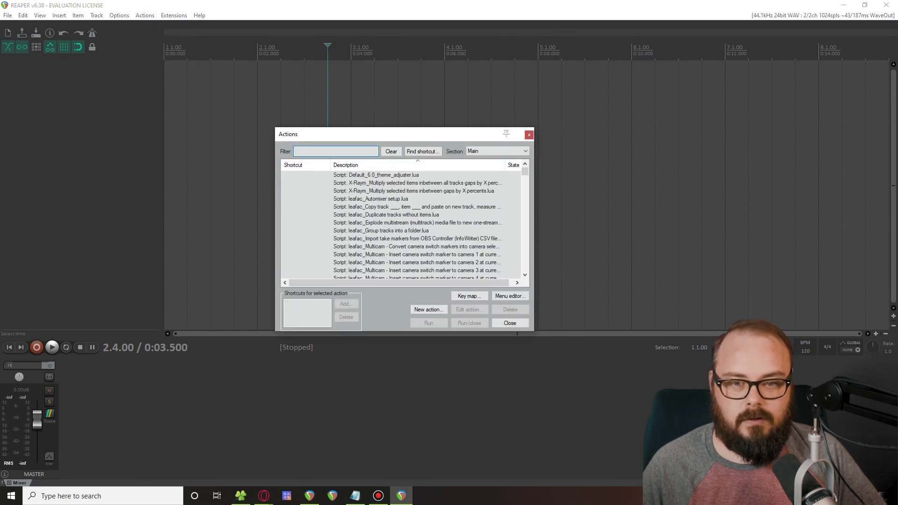
pyautogui.click(414, 191)
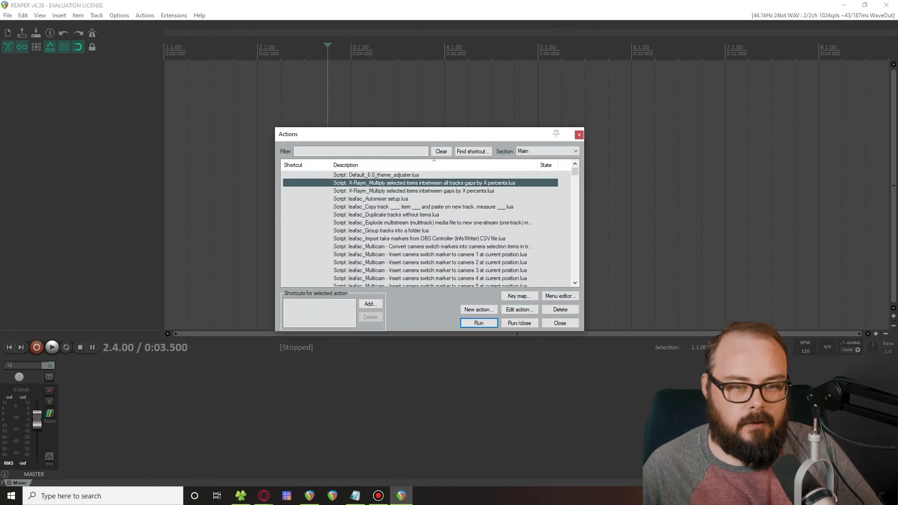
pyautogui.click(414, 191)
pyautogui.click(423, 182)
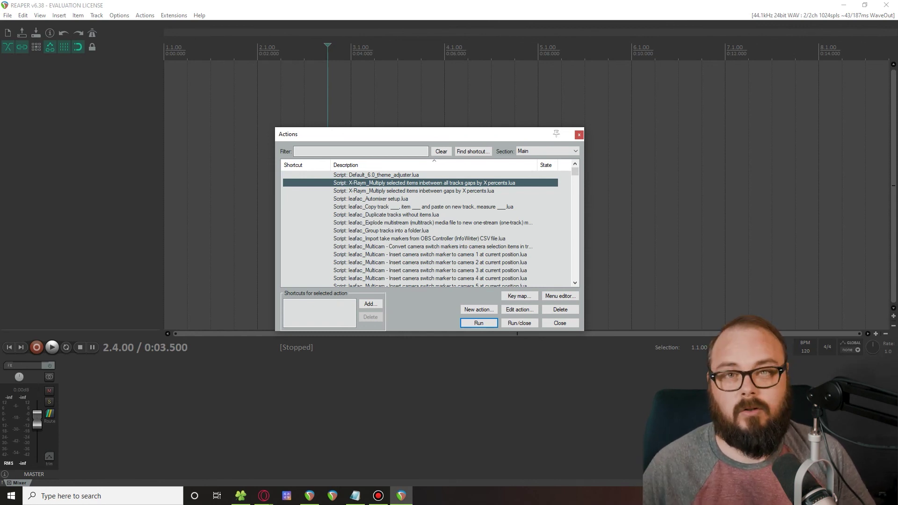
pyautogui.press('Return')
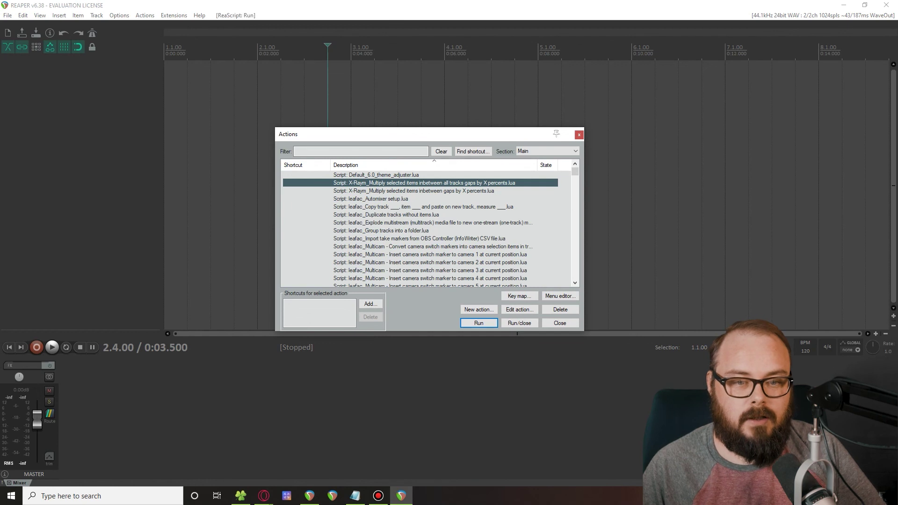